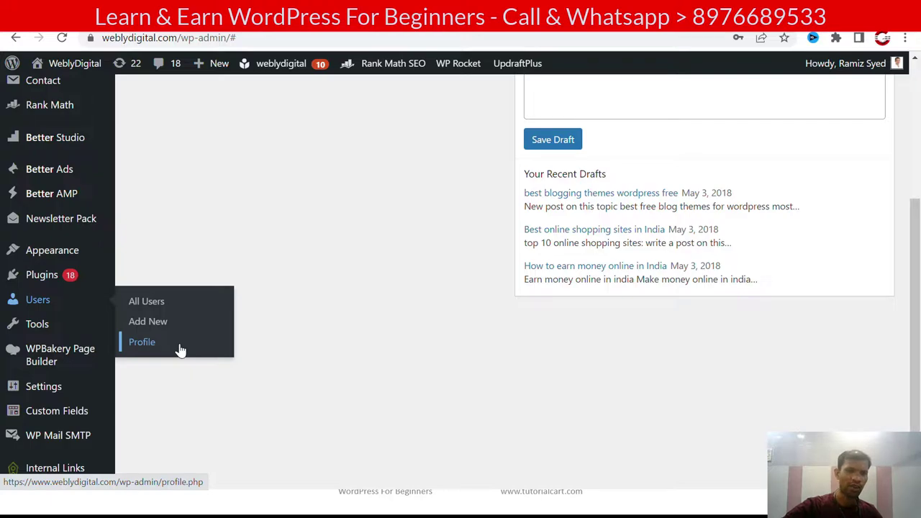
# Step: Open All Users and scroll through the 15 accounts and their roles
pyautogui.click(167, 309)
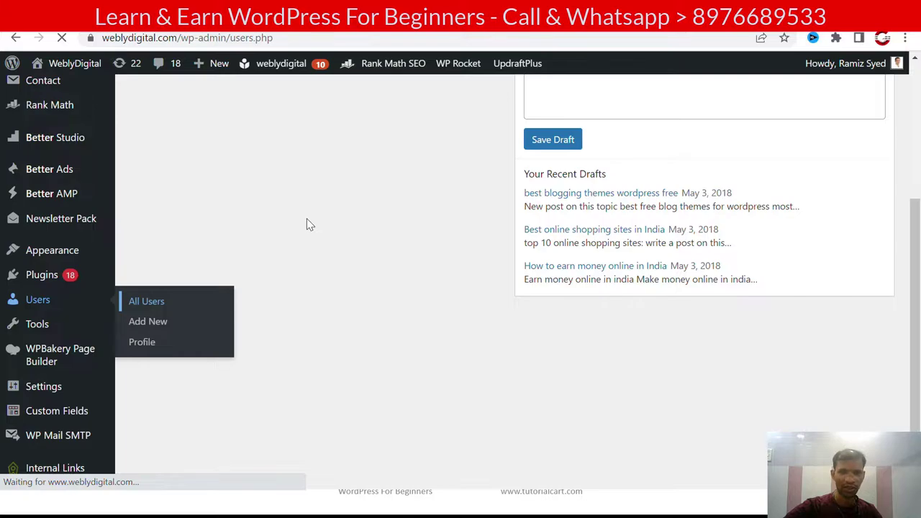
pyautogui.scroll(-2, 361, 130)
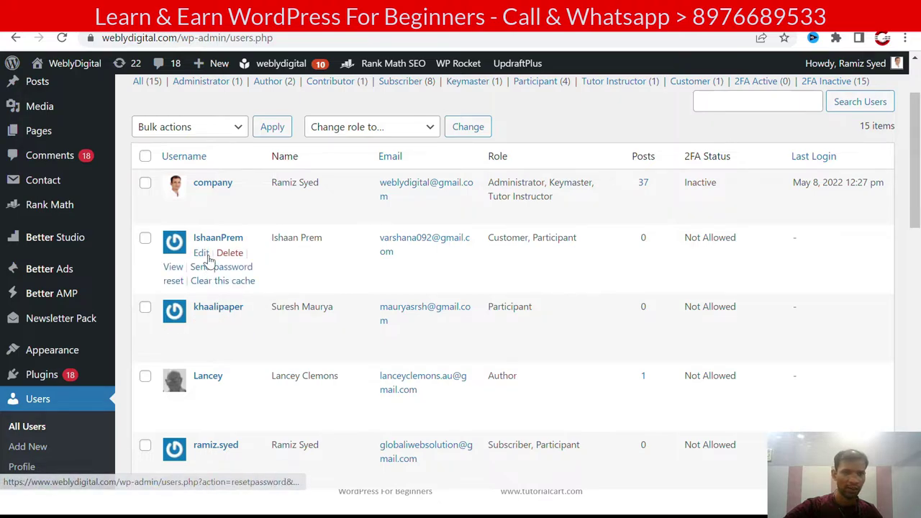
pyautogui.scroll(-3, 224, 218)
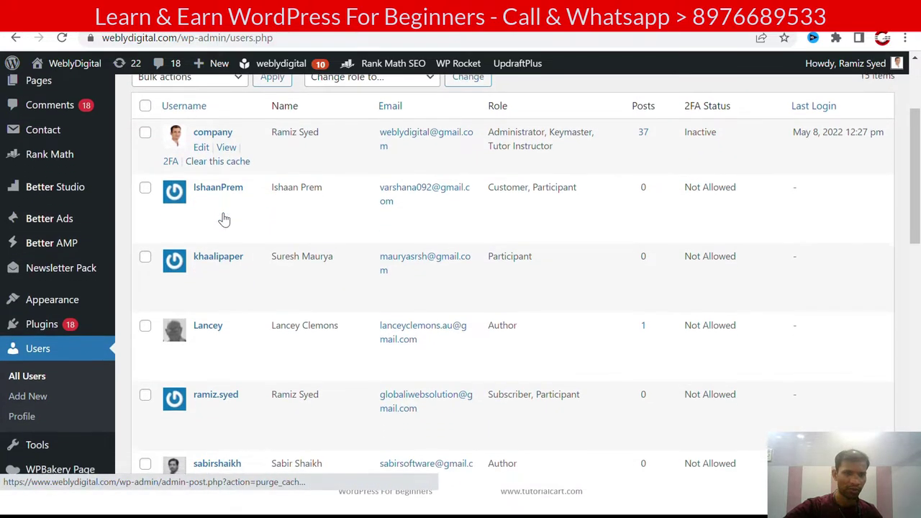
pyautogui.scroll(-4, 223, 219)
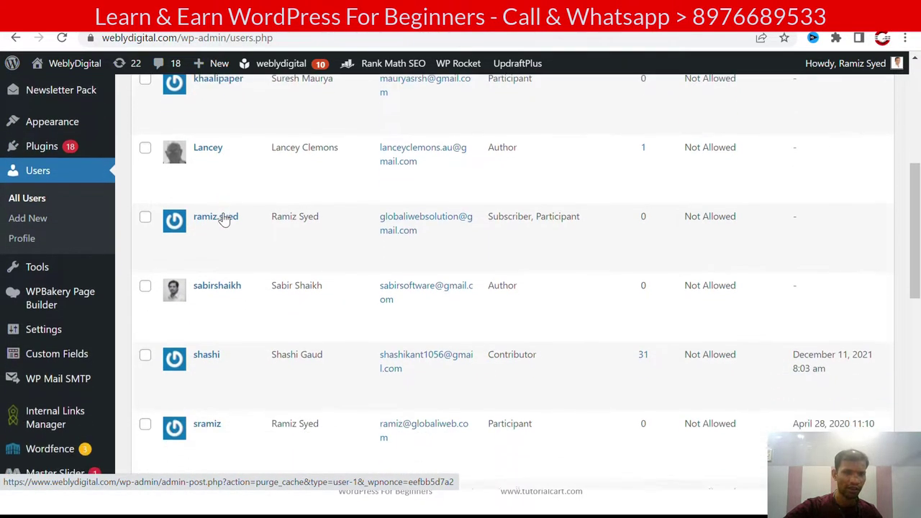
pyautogui.scroll(-4, 224, 219)
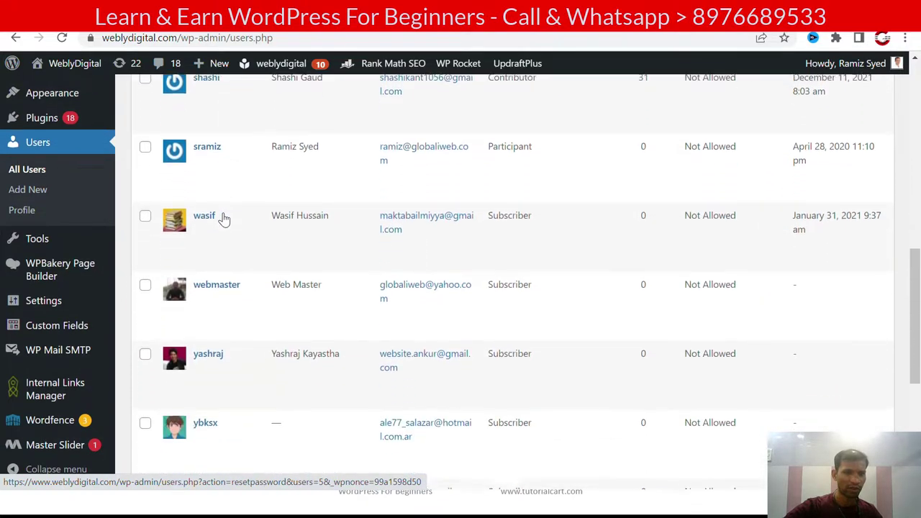
pyautogui.scroll(-2, 223, 218)
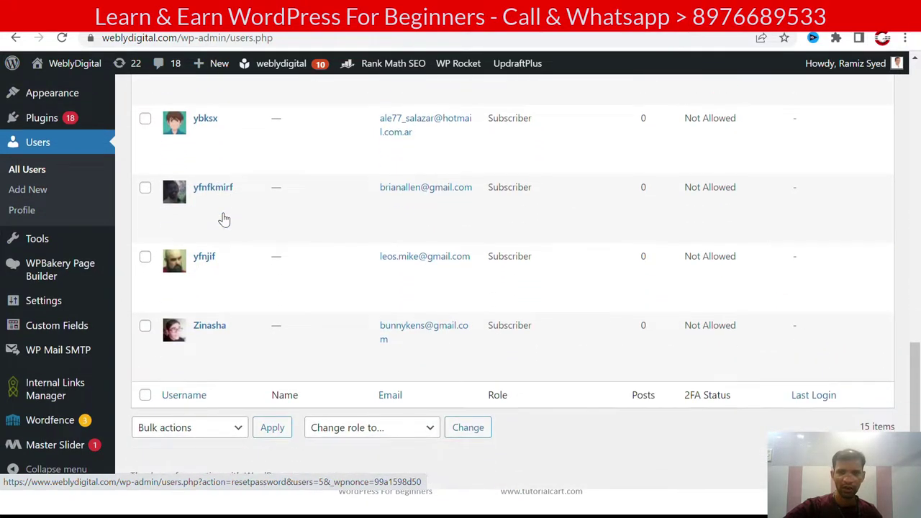
pyautogui.scroll(8, 224, 219)
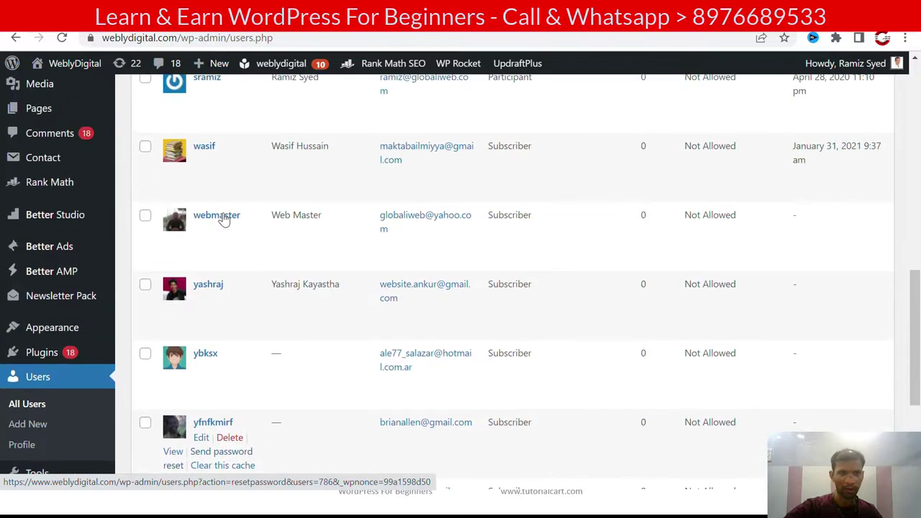
pyautogui.scroll(4, 224, 219)
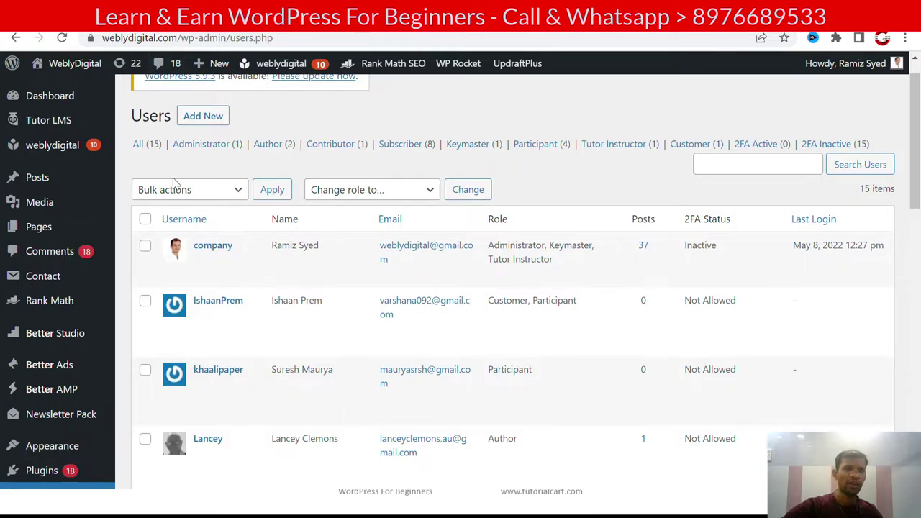
pyautogui.scroll(1, 173, 179)
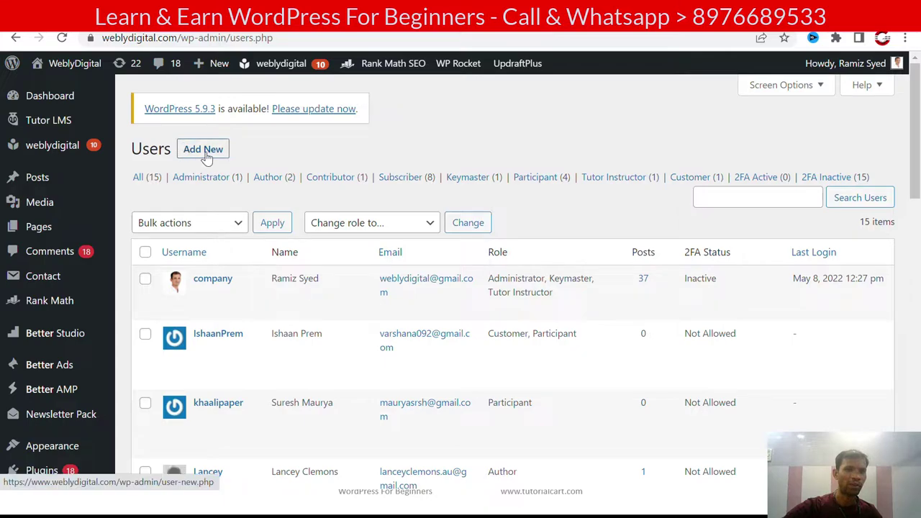
# Step: Start a new user and enter its username and the suggested e-mail address
pyautogui.click(204, 151)
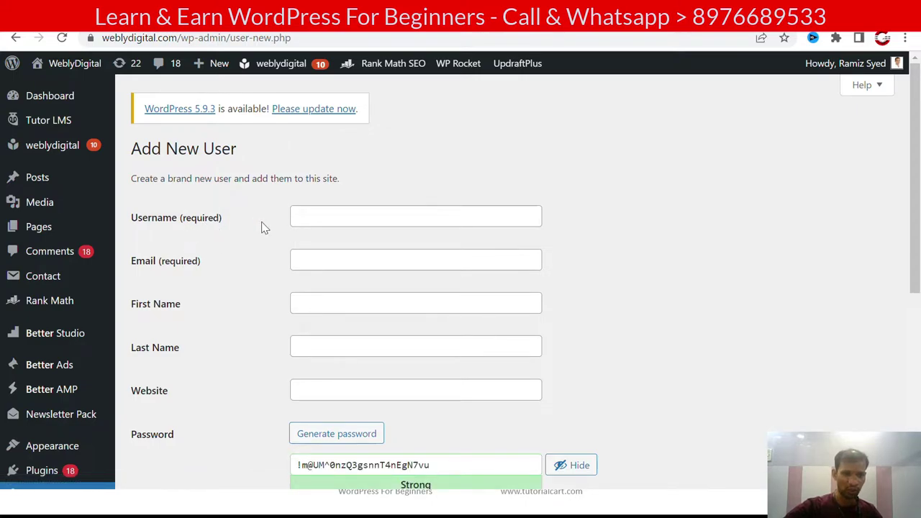
pyautogui.click(328, 223)
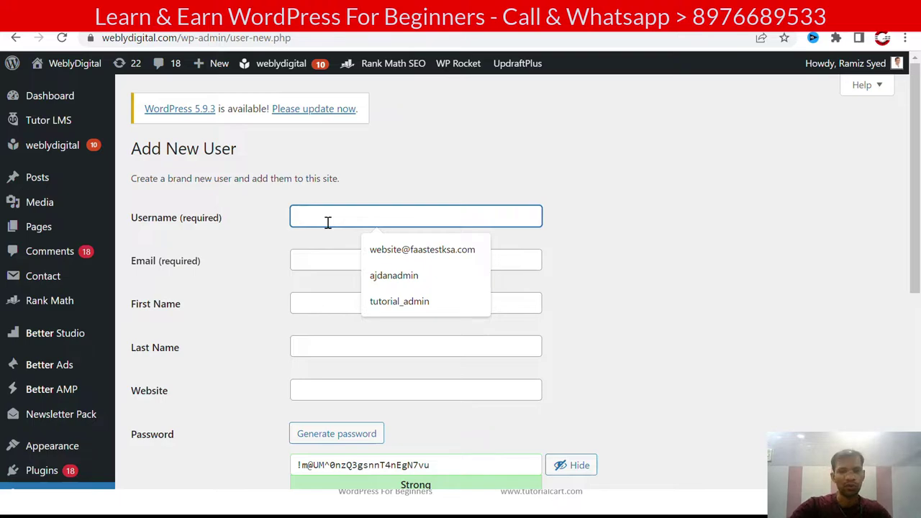
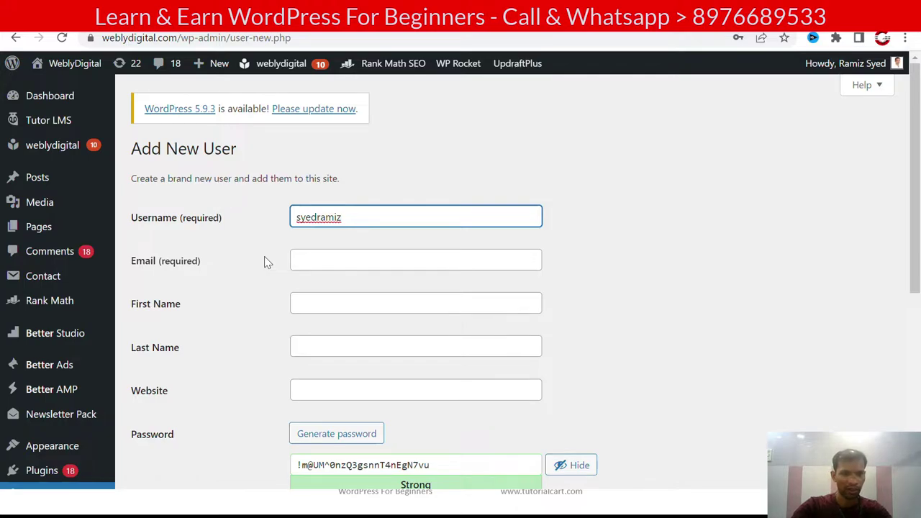
pyautogui.press('Tab')
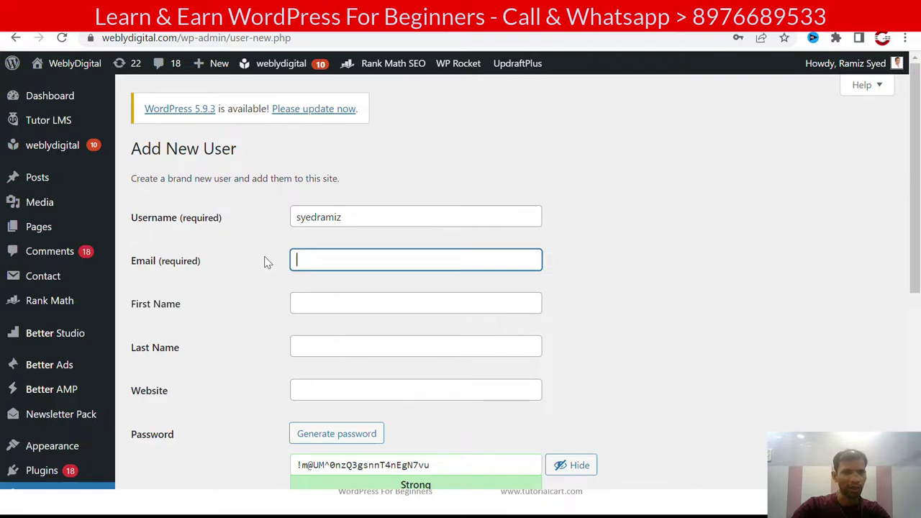
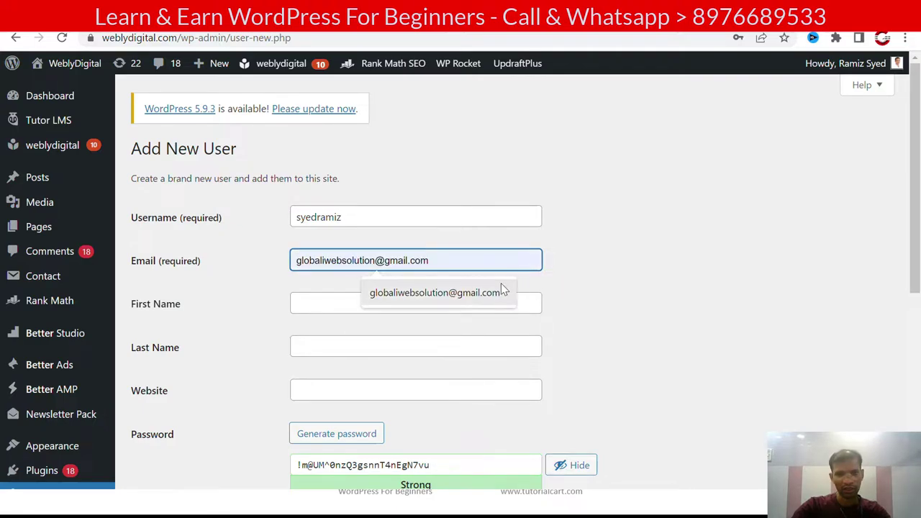
pyautogui.click(502, 291)
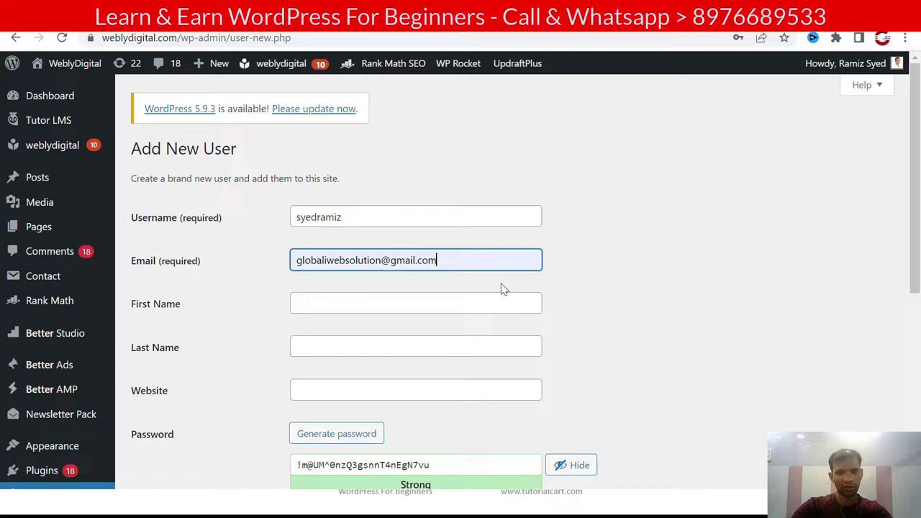
# Step: Fill in the new user's first name and last name
pyautogui.click(411, 308)
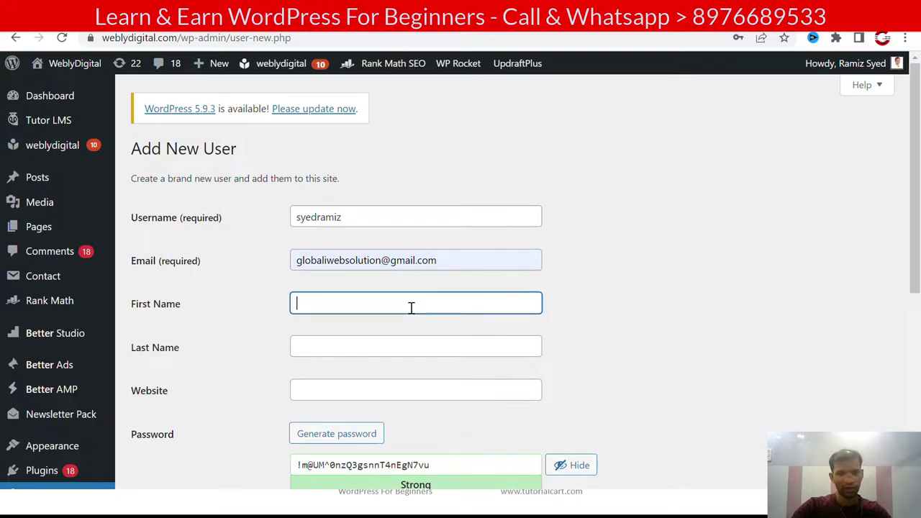
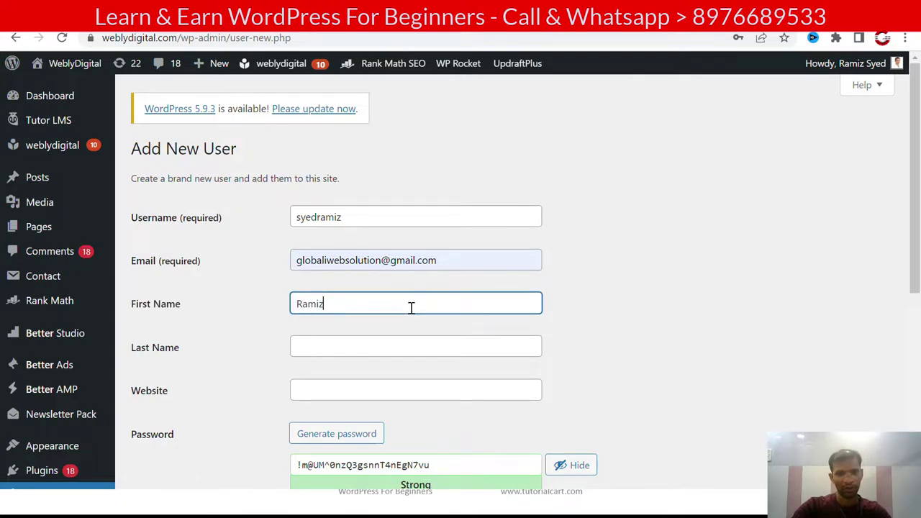
pyautogui.press('Tab')
pyautogui.press('Tab')
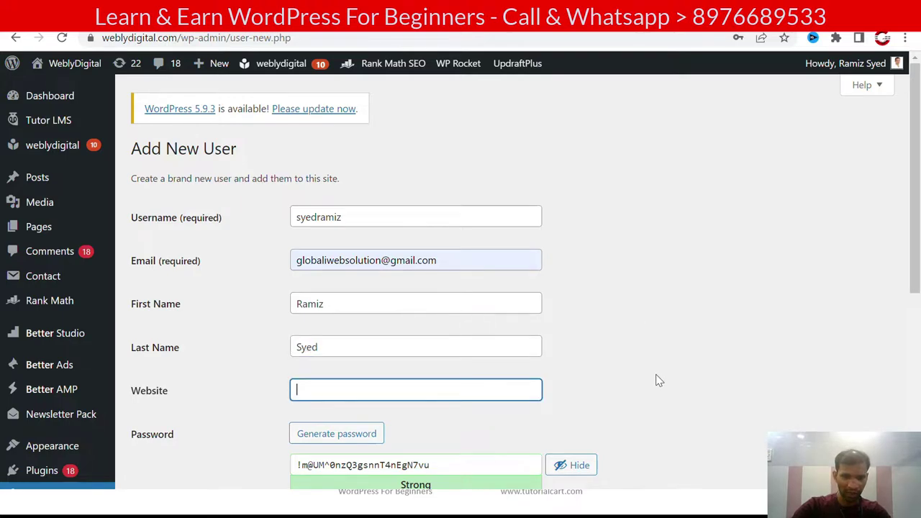
pyautogui.scroll(-1, 612, 203)
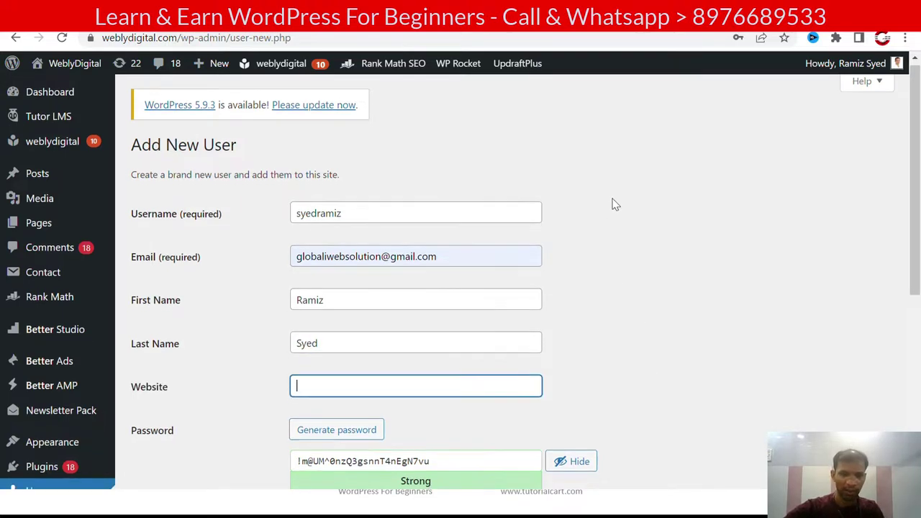
pyautogui.scroll(-3, 612, 204)
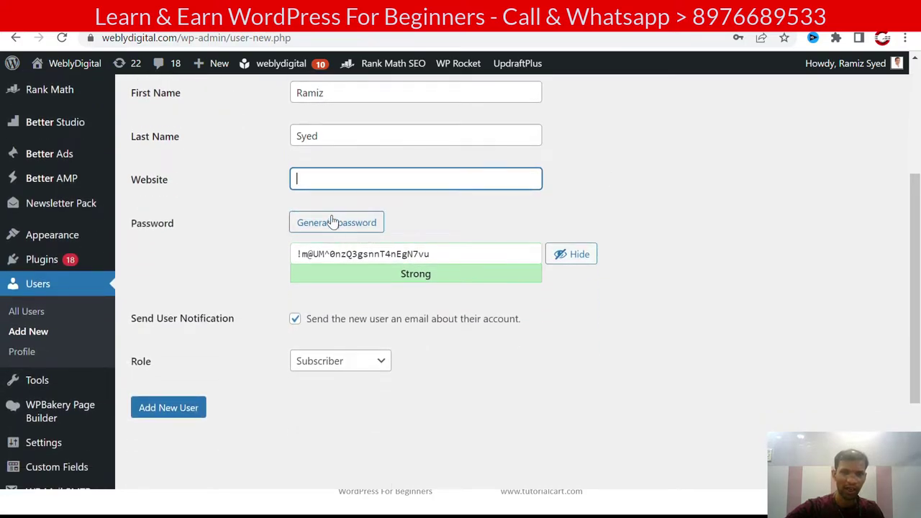
# Step: Generate a fresh random password several times
pyautogui.click(334, 223)
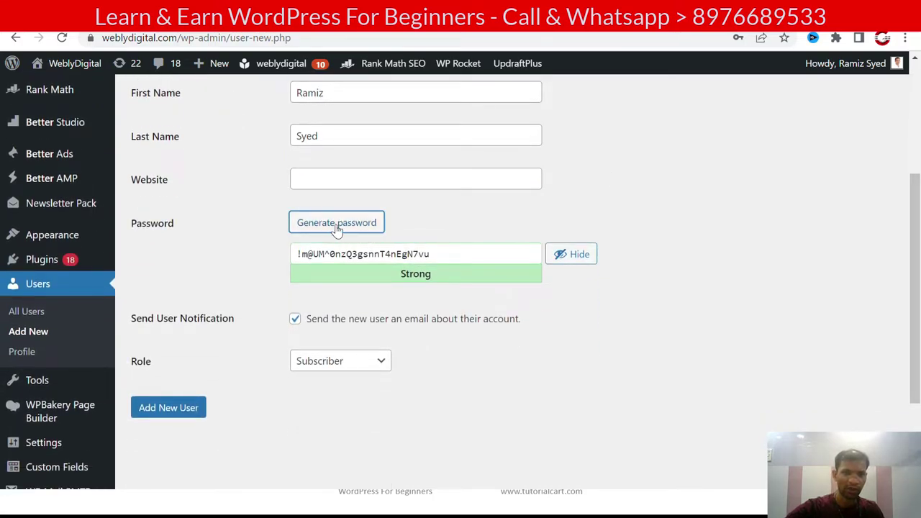
pyautogui.click(335, 227)
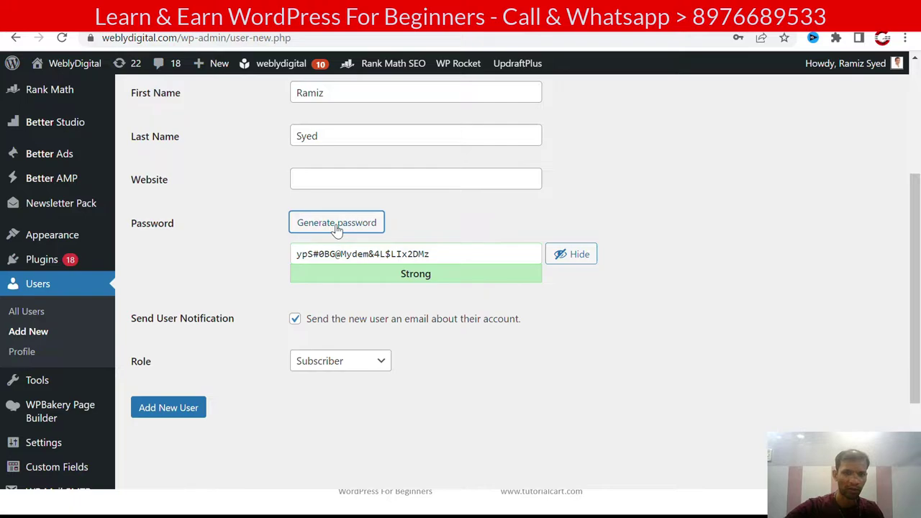
pyautogui.click(336, 227)
# Step: Replace the password with a custom typed one that the meter still rates Strong
pyautogui.doubleClick(459, 257)
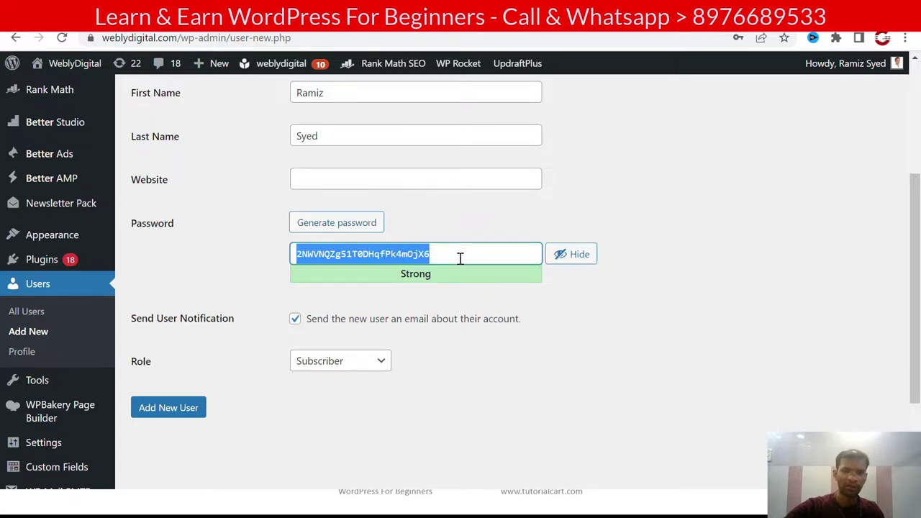
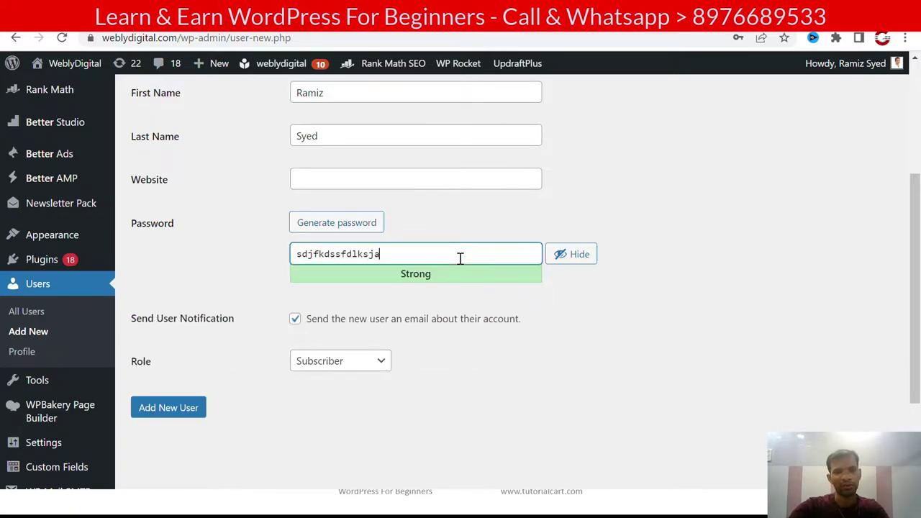
pyautogui.press('BackSpace')
pyautogui.press('BackSpace')
pyautogui.press('BackSpace')
pyautogui.press('BackSpace')
pyautogui.press('BackSpace')
pyautogui.press('BackSpace')
pyautogui.press('BackSpace')
pyautogui.press('BackSpace')
pyautogui.press('BackSpace')
pyautogui.press('BackSpace')
pyautogui.press('BackSpace')
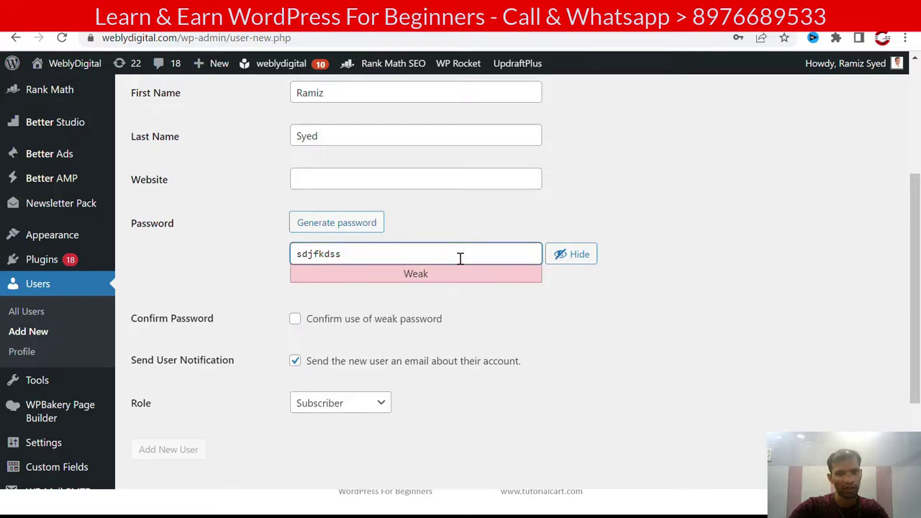
pyautogui.press('BackSpace')
pyautogui.press('BackSpace')
pyautogui.press('BackSpace')
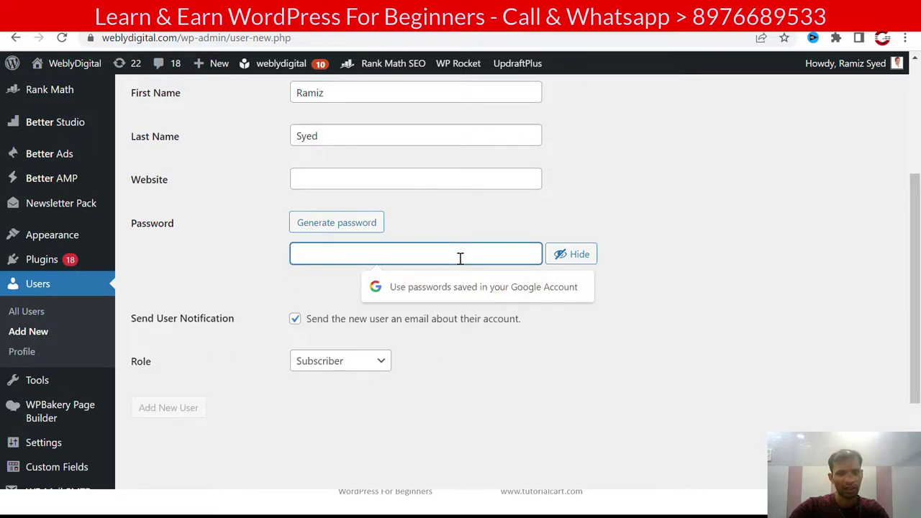
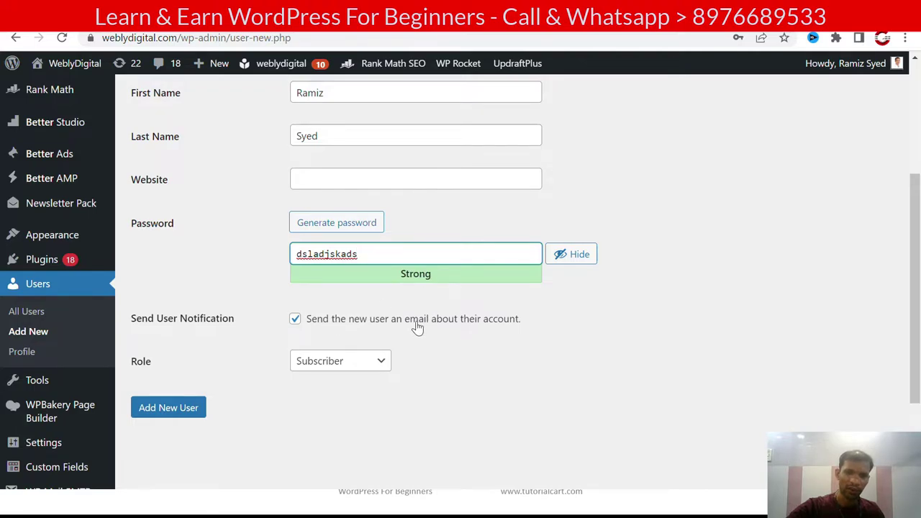
pyautogui.scroll(-1, 472, 329)
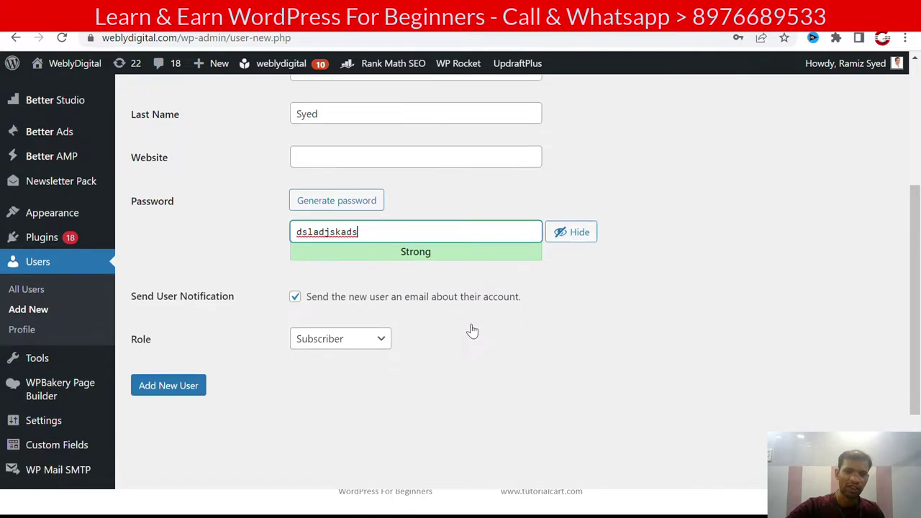
pyautogui.scroll(-1, 472, 329)
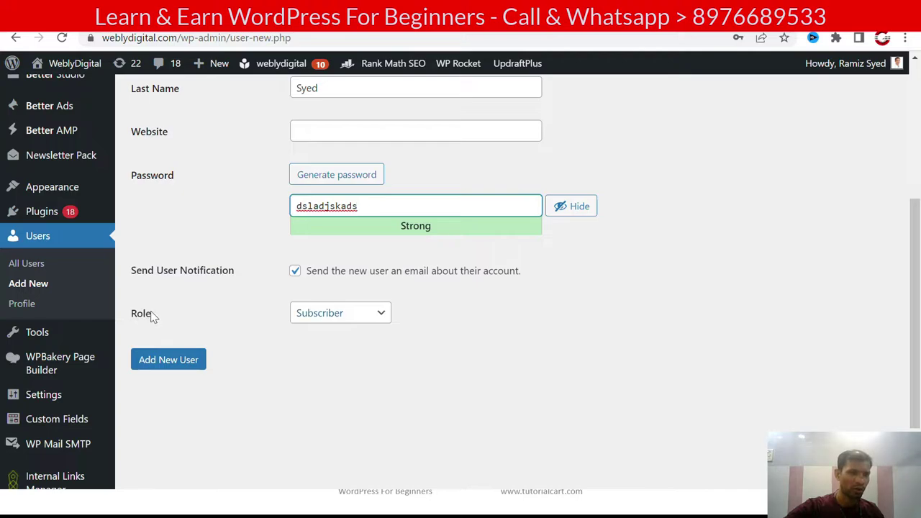
pyautogui.scroll(1, 343, 369)
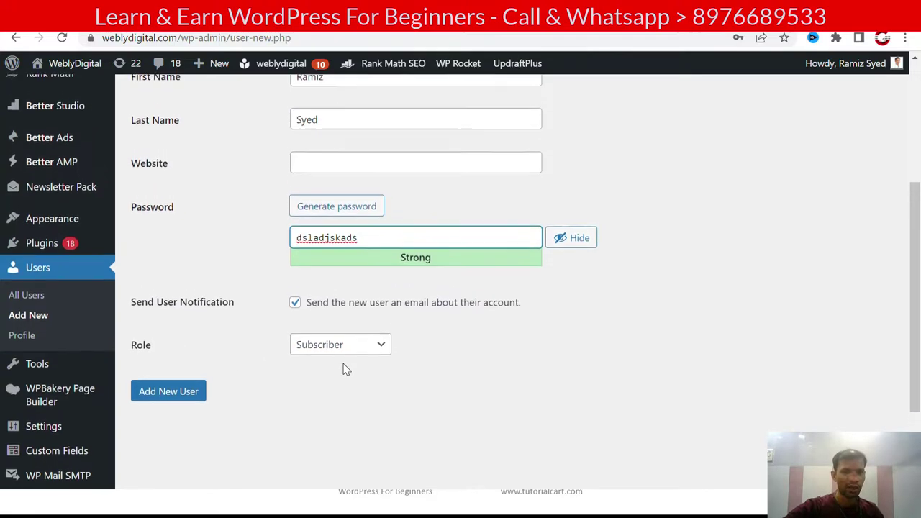
pyautogui.scroll(-1, 395, 371)
pyautogui.scroll(-1, 395, 371)
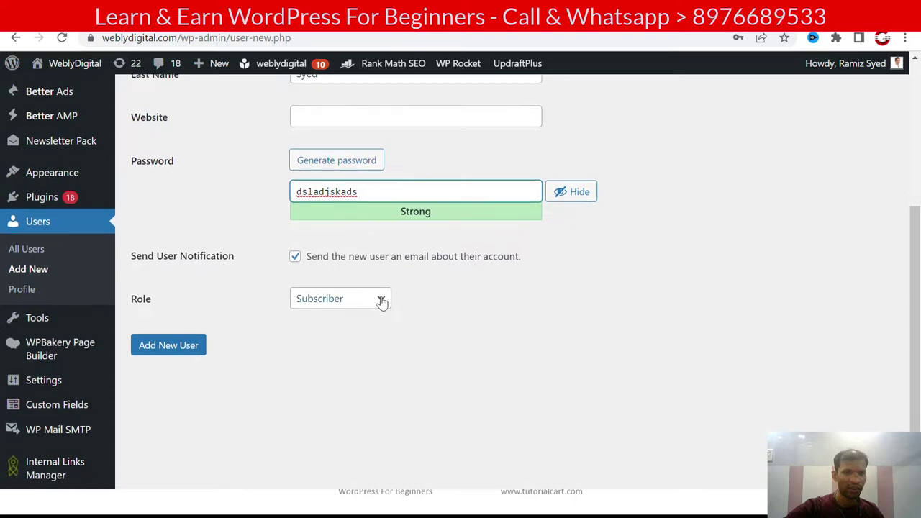
# Step: Change the new user's role from Subscriber to Author
pyautogui.click(382, 301)
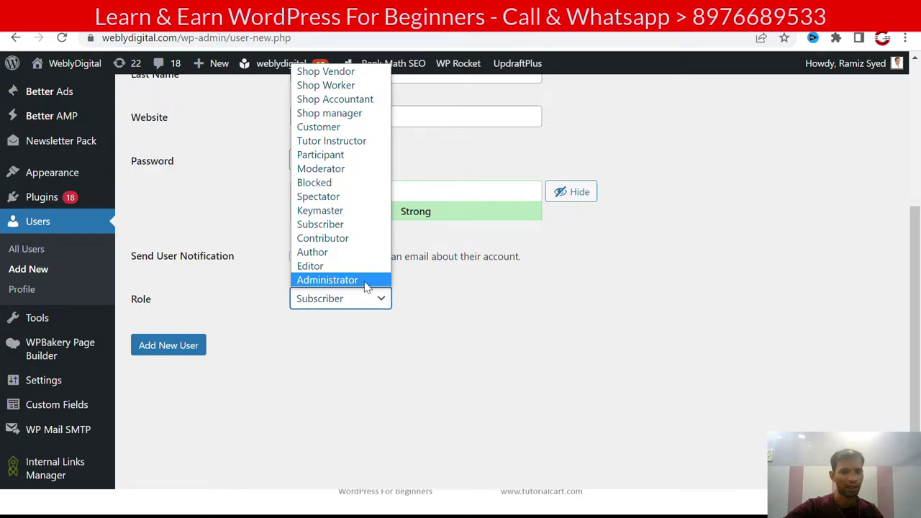
pyautogui.click(338, 255)
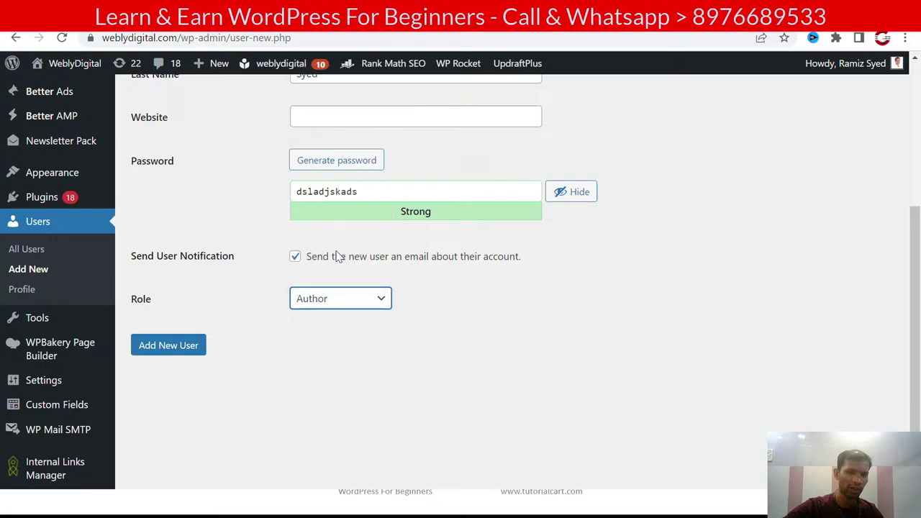
# Step: Submit the form, then swap the already-registered e-mail for the suggested alternate address
pyautogui.click(177, 348)
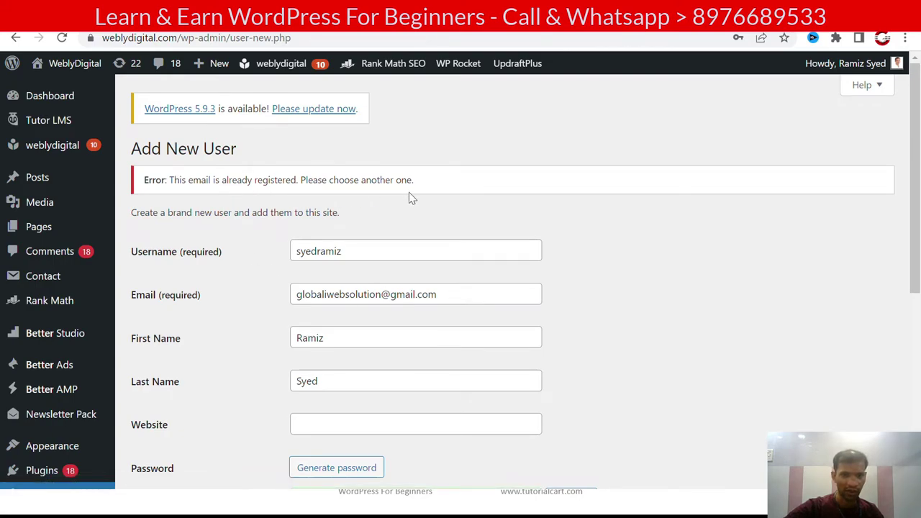
pyautogui.tripleClick(348, 293)
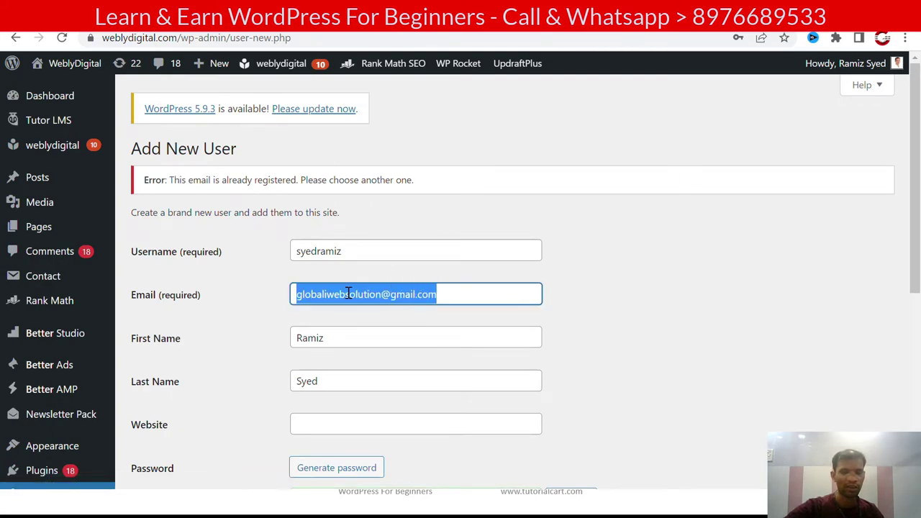
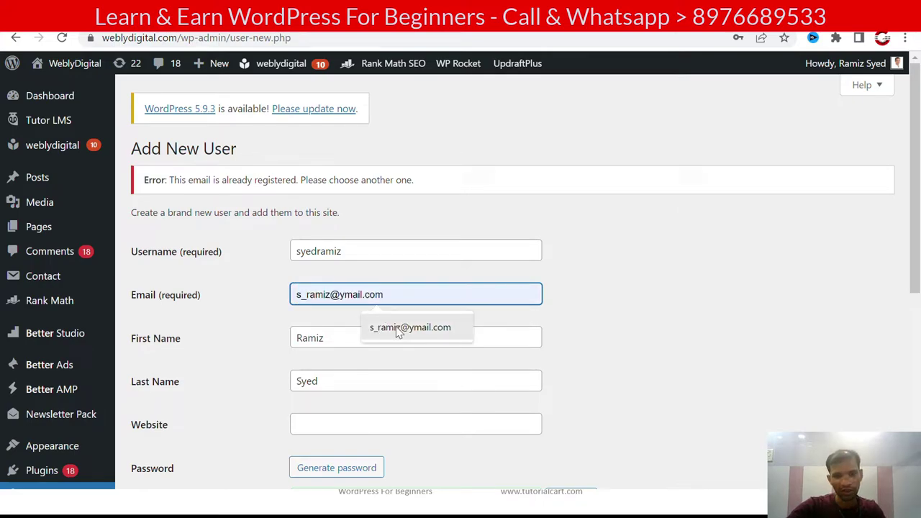
pyautogui.click(397, 330)
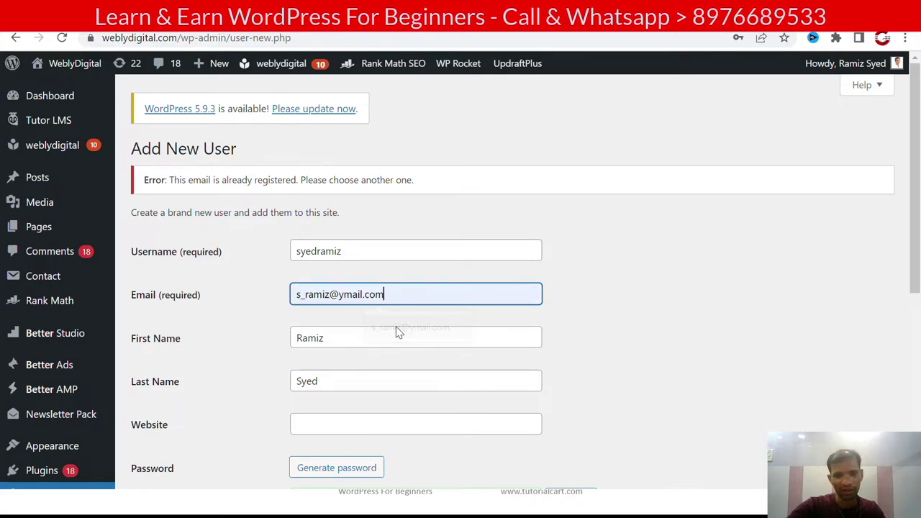
pyautogui.scroll(-5, 560, 292)
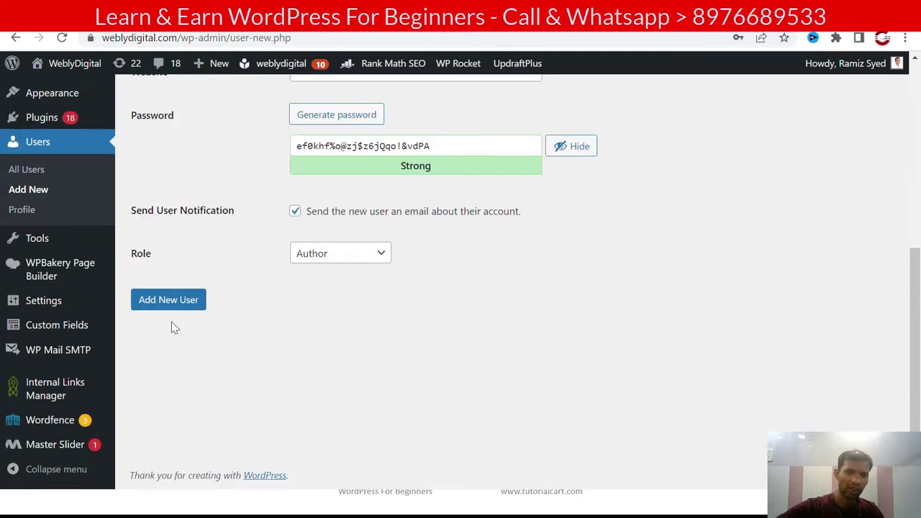
# Step: Submit the Author account and scroll the All Users list to its new row
pyautogui.click(159, 308)
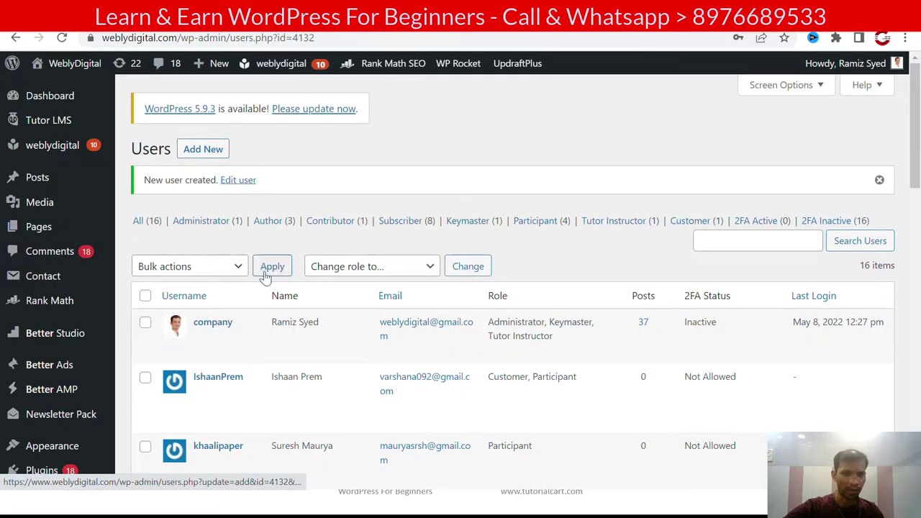
pyautogui.scroll(-3, 280, 280)
pyautogui.scroll(-5, 283, 280)
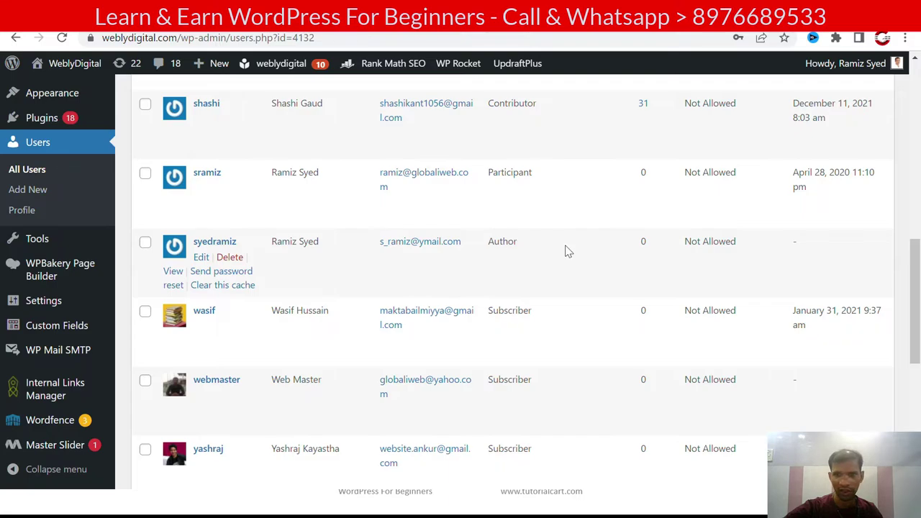
pyautogui.scroll(-1, 565, 251)
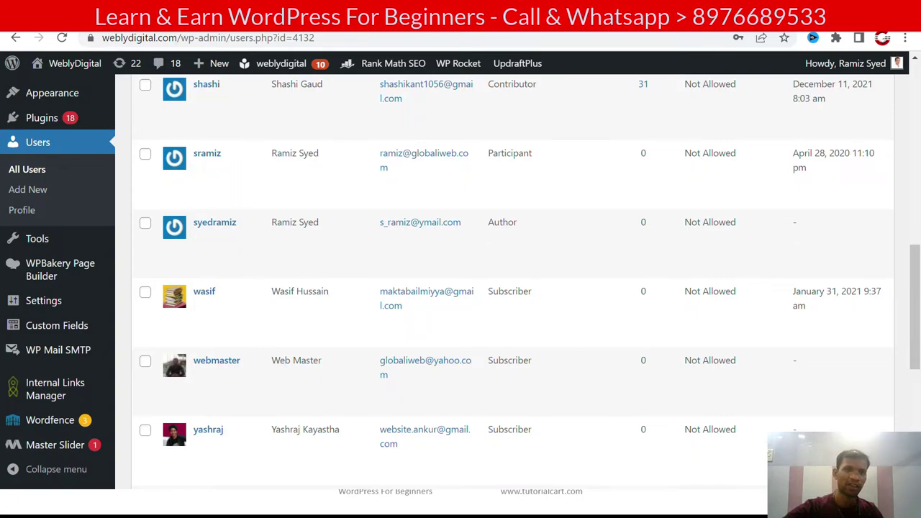
# Step: In a new tab, open Yahoo Mail's Login Details email and launch its password link incognito
pyautogui.hotkey('ctrl', 't')
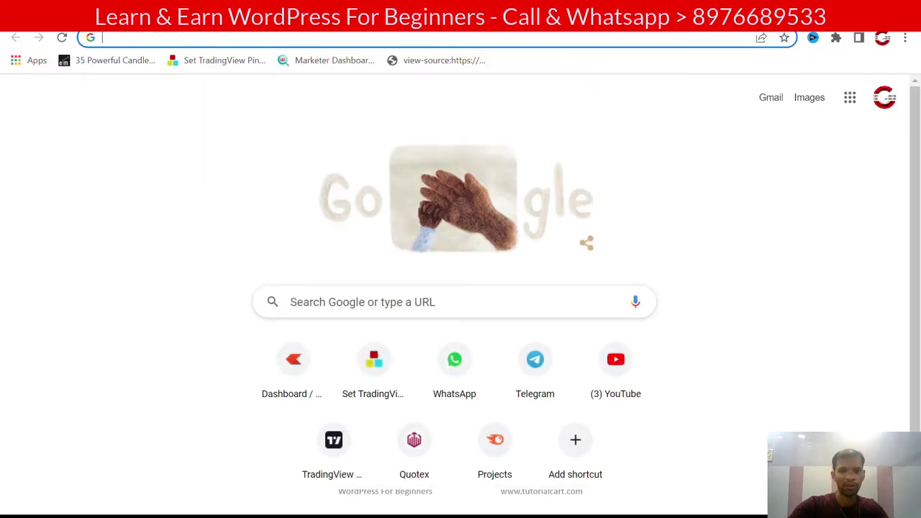
pyautogui.write('mail.')
pyautogui.press('Return')
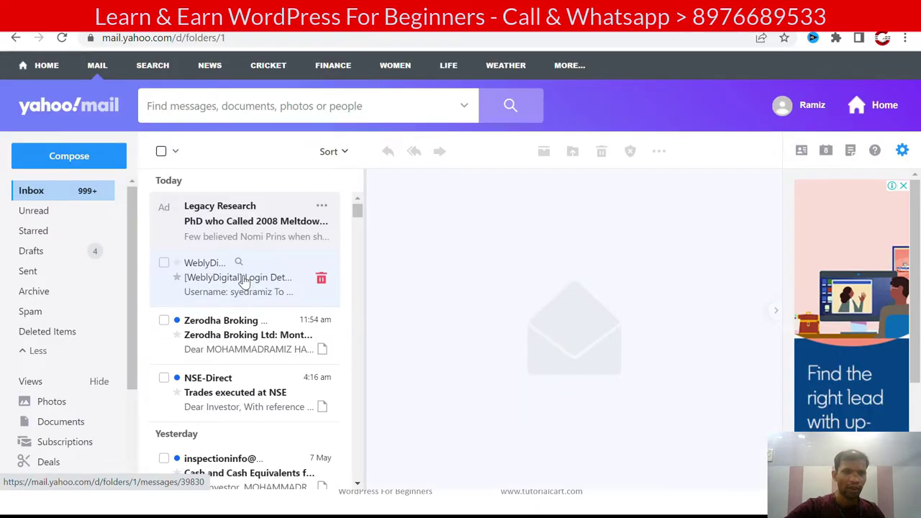
pyautogui.click(236, 266)
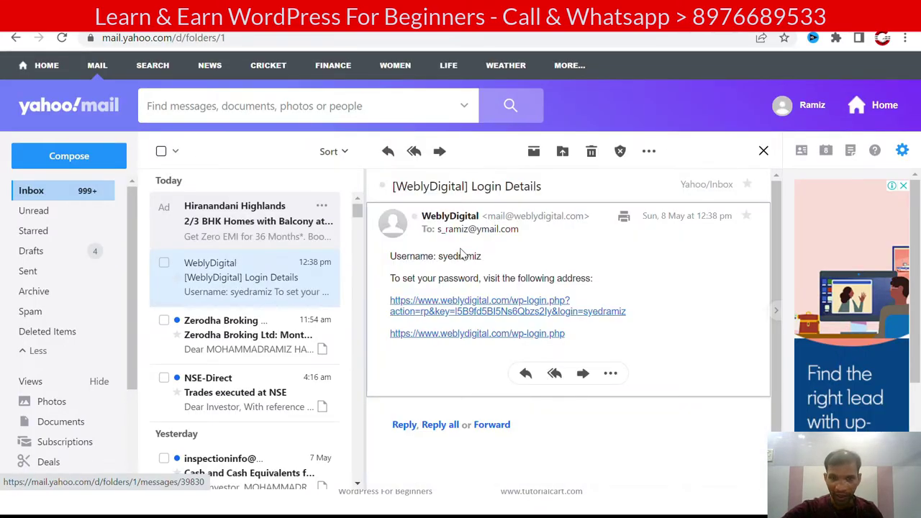
pyautogui.rightClick(497, 322)
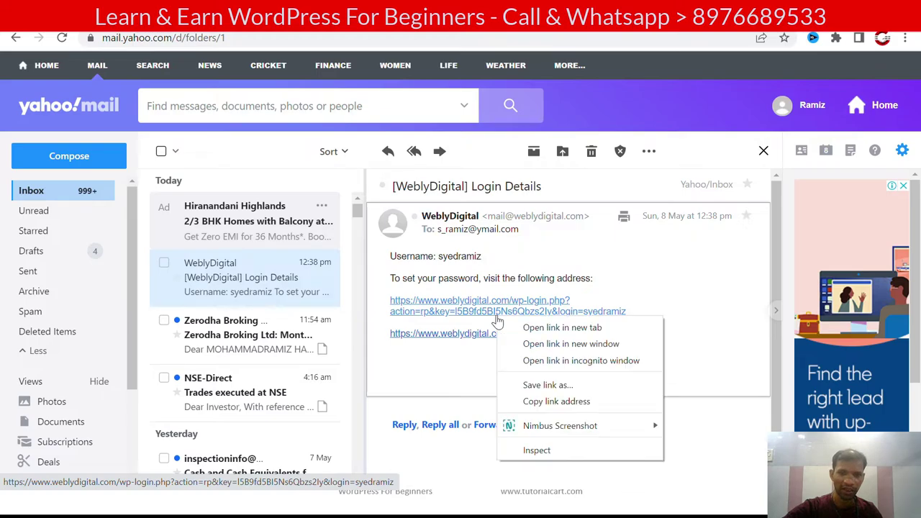
pyautogui.click(550, 360)
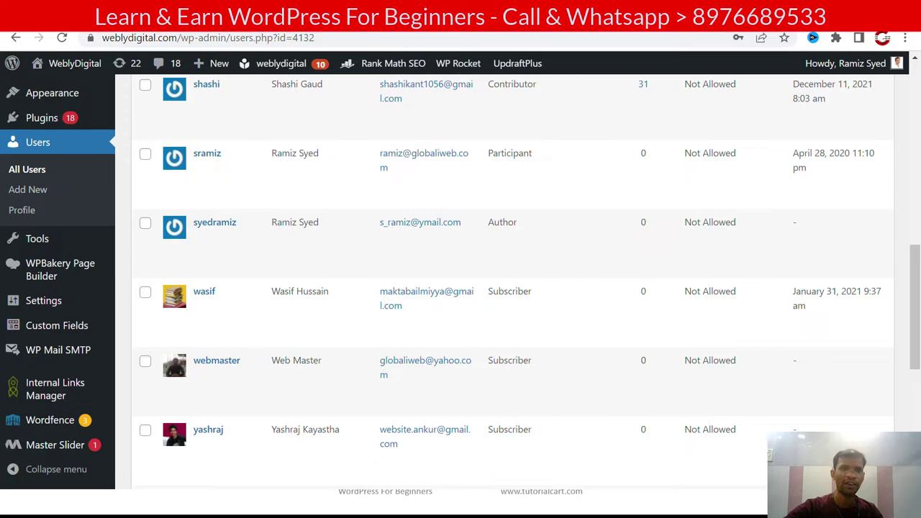
pyautogui.moveTo(303, 219)
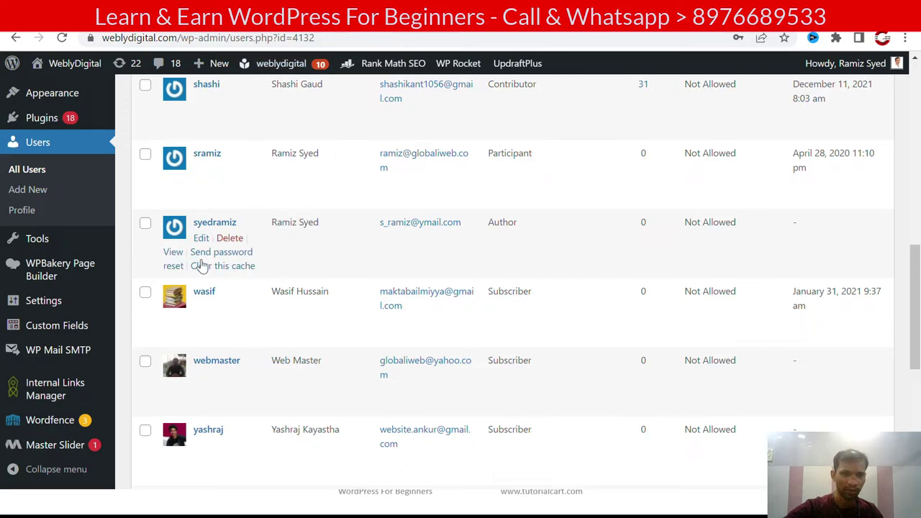
pyautogui.scroll(2, 283, 249)
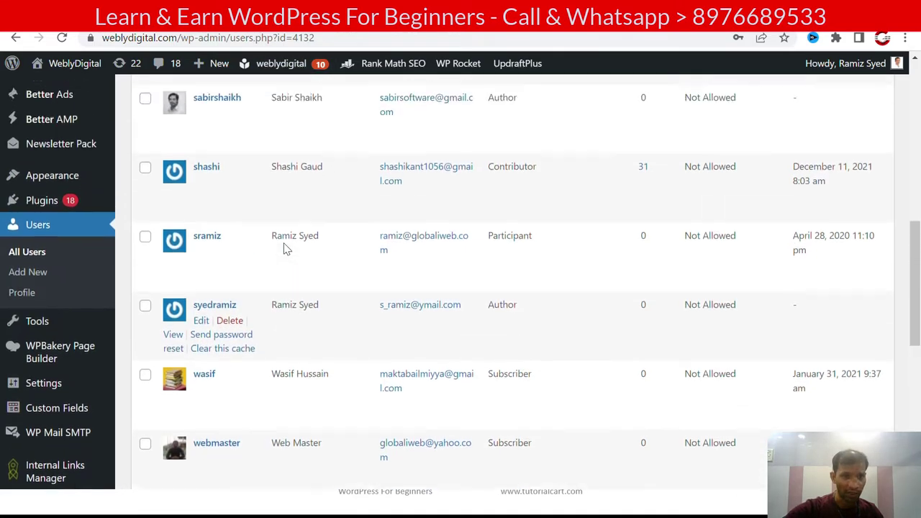
pyautogui.scroll(-1, 222, 303)
pyautogui.moveTo(202, 320)
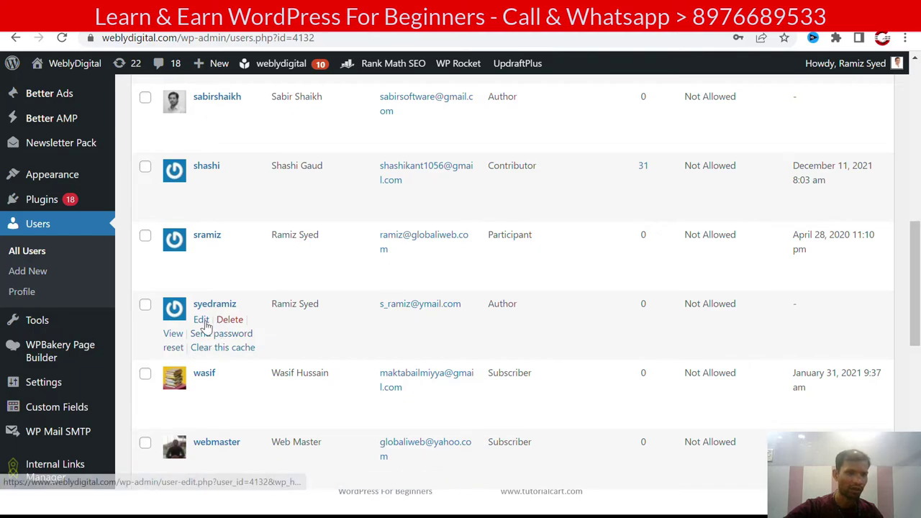
pyautogui.click(204, 320)
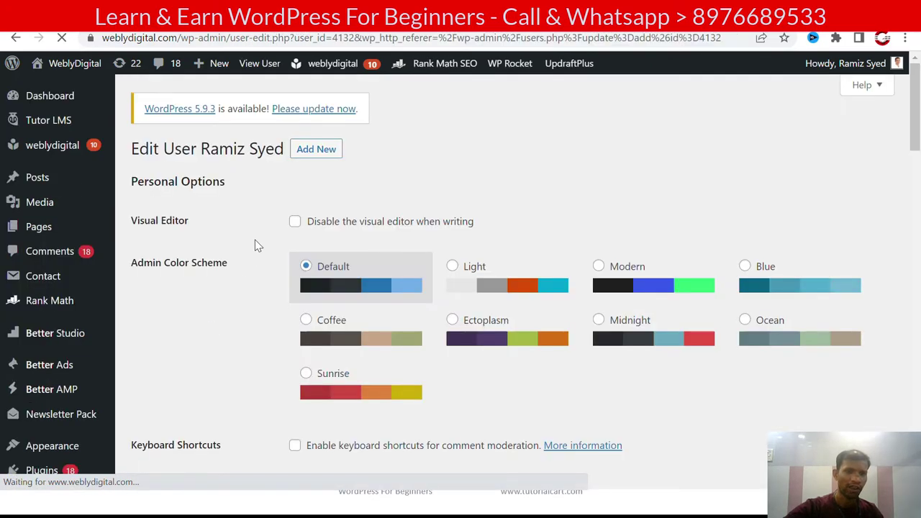
pyautogui.scroll(-1, 255, 244)
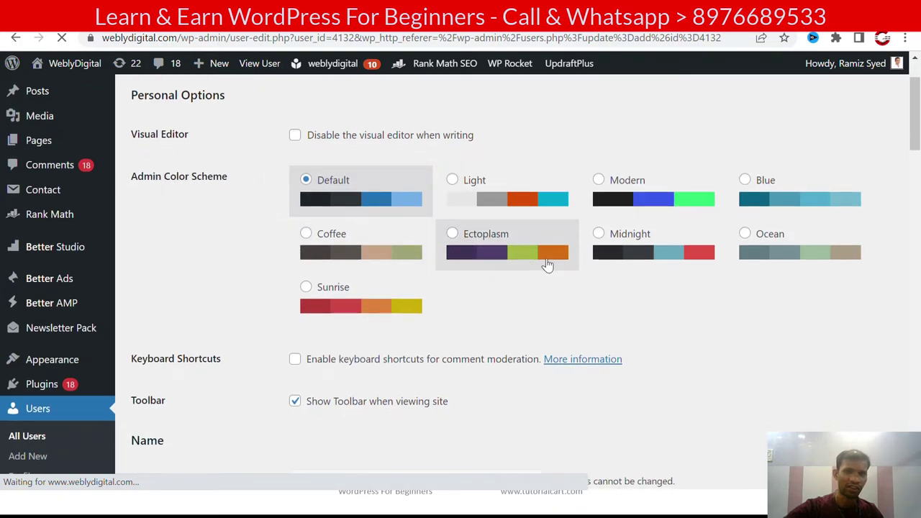
pyautogui.scroll(-3, 225, 220)
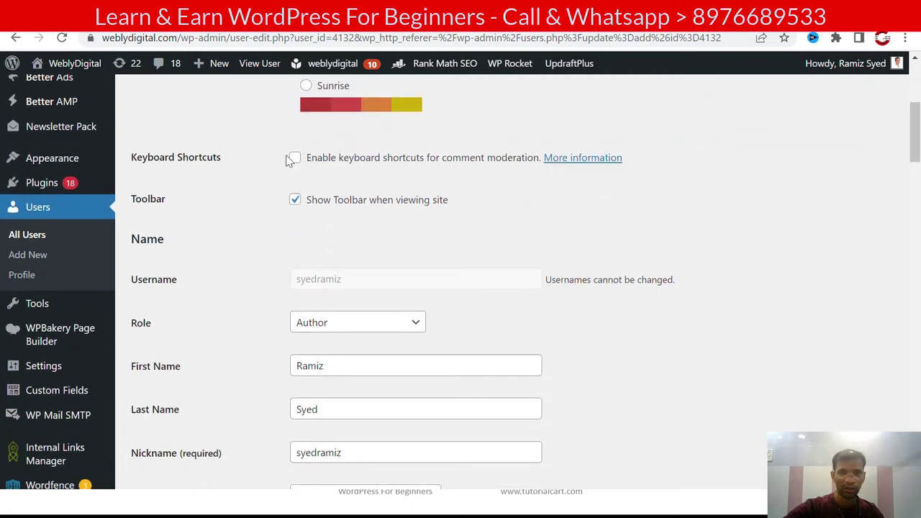
pyautogui.scroll(-1, 276, 181)
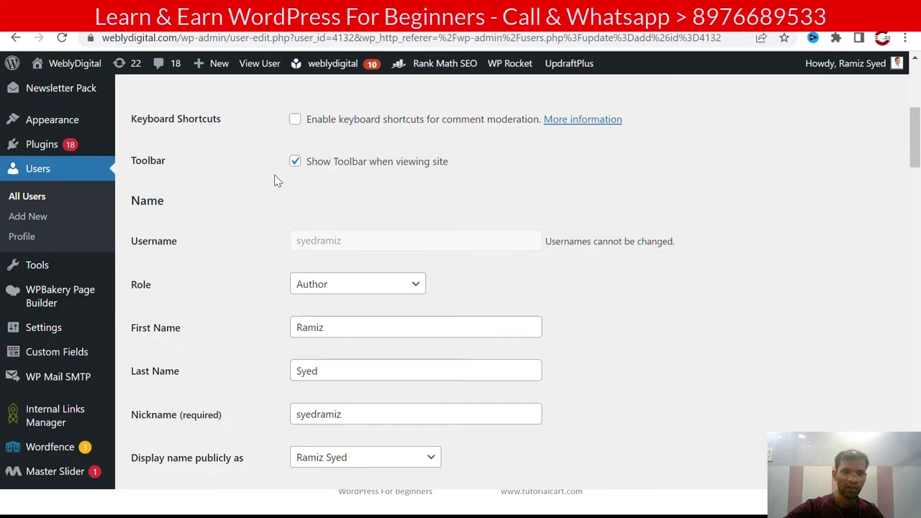
pyautogui.scroll(-1, 274, 180)
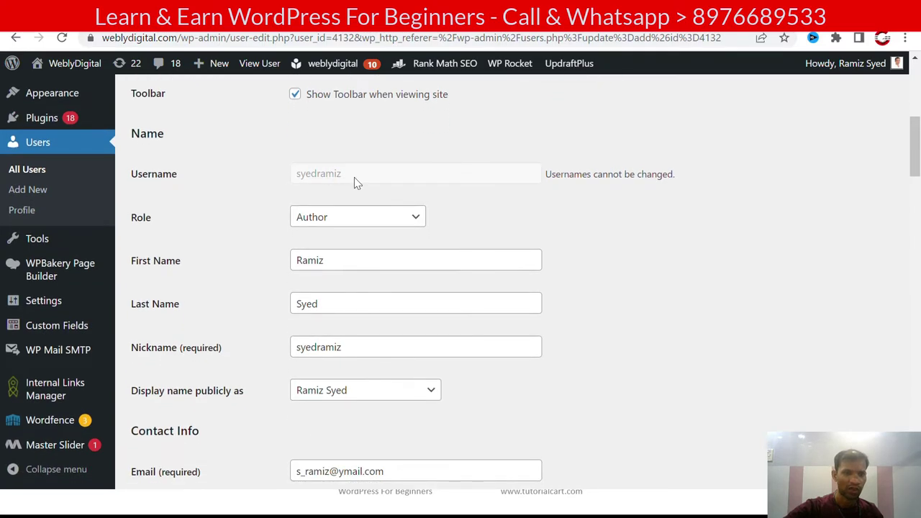
pyautogui.click(360, 216)
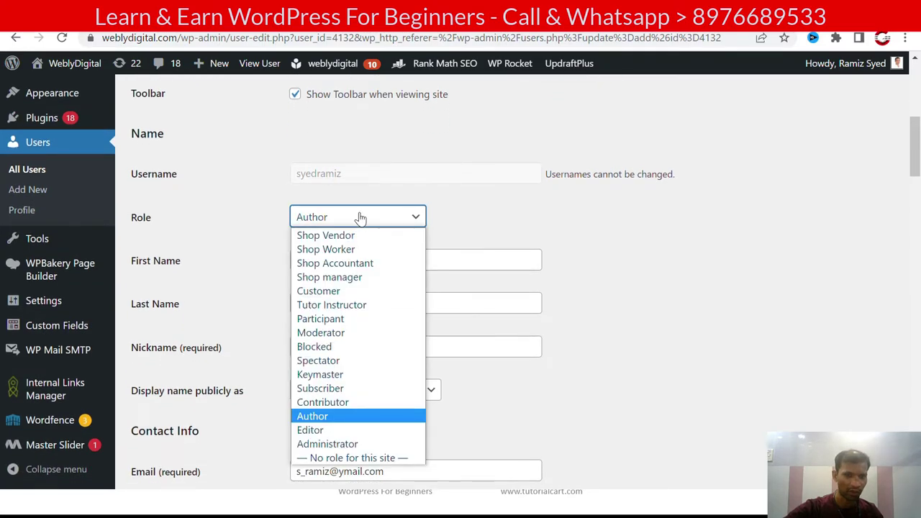
pyautogui.click(360, 216)
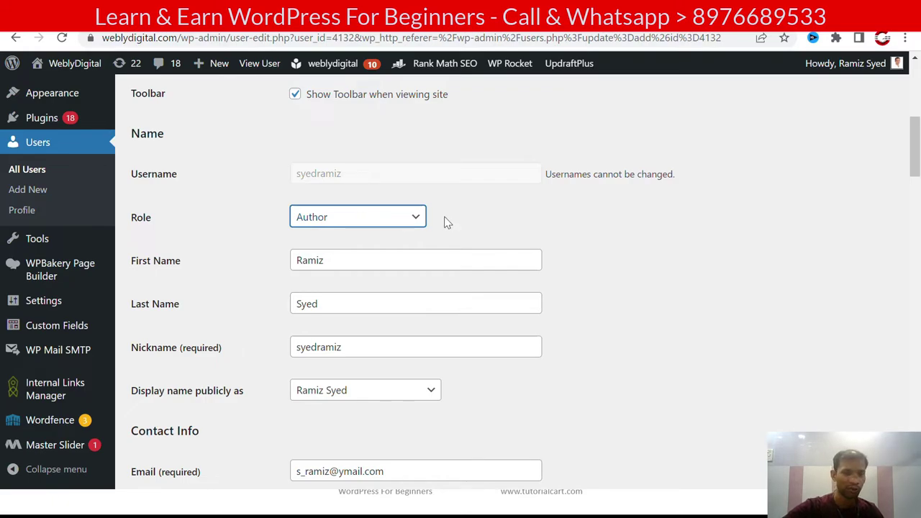
pyautogui.click(418, 218)
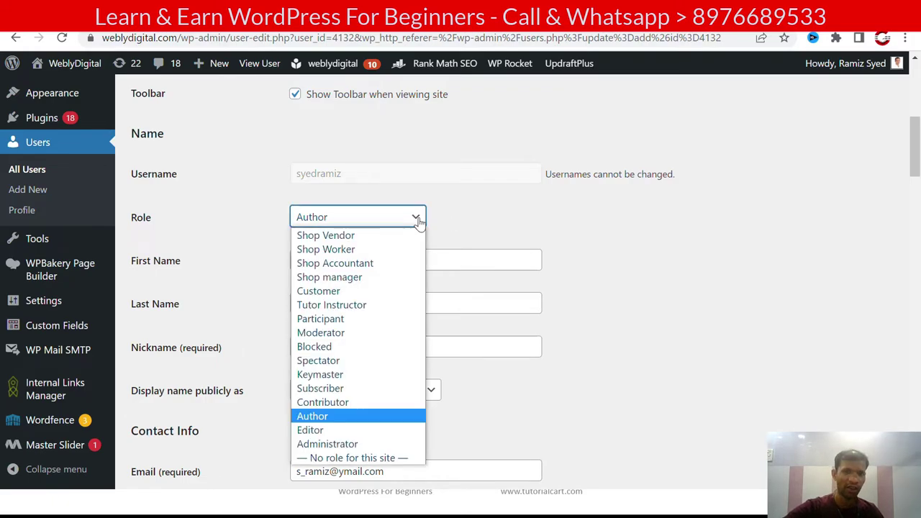
pyautogui.click(449, 223)
pyautogui.scroll(-1, 448, 220)
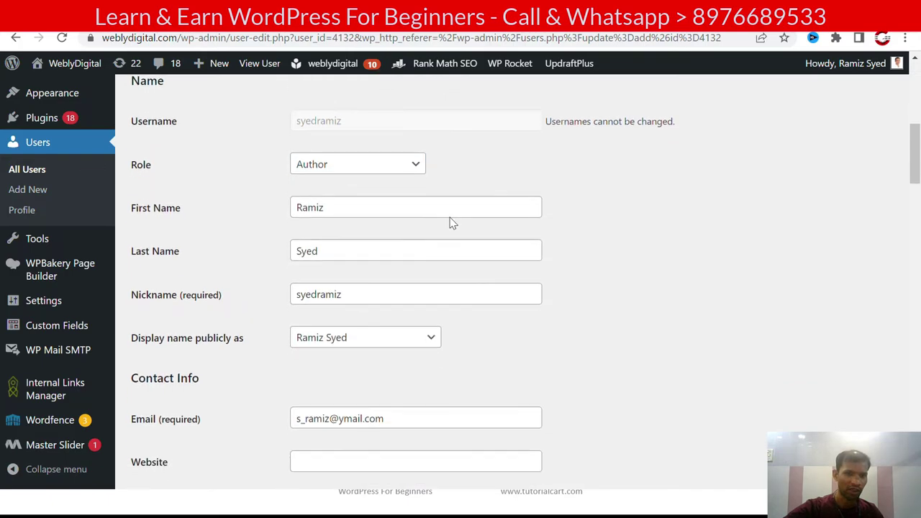
pyautogui.scroll(-1, 352, 280)
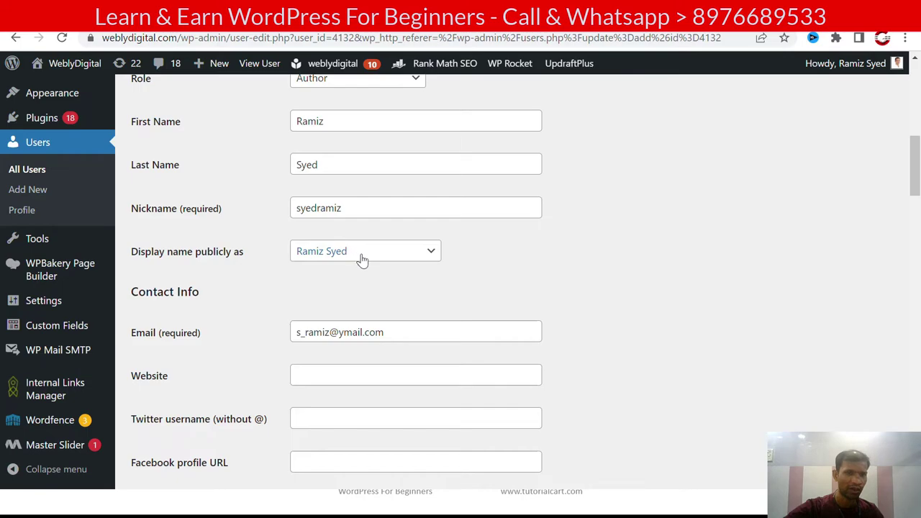
pyautogui.click(362, 257)
pyautogui.click(363, 259)
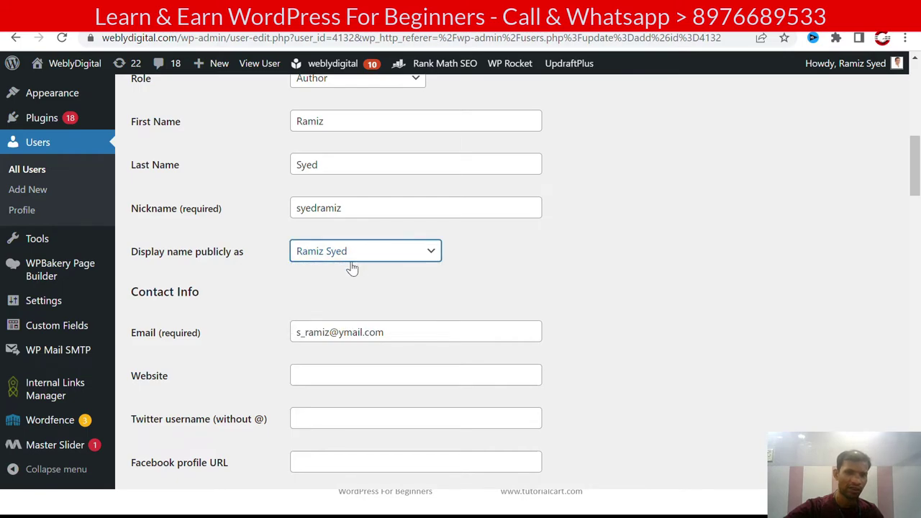
pyautogui.scroll(-1, 288, 289)
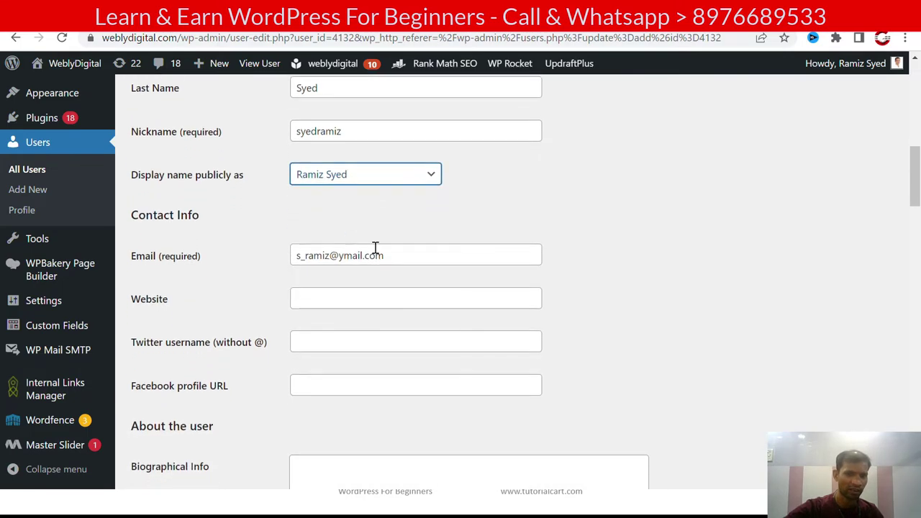
pyautogui.click(427, 249)
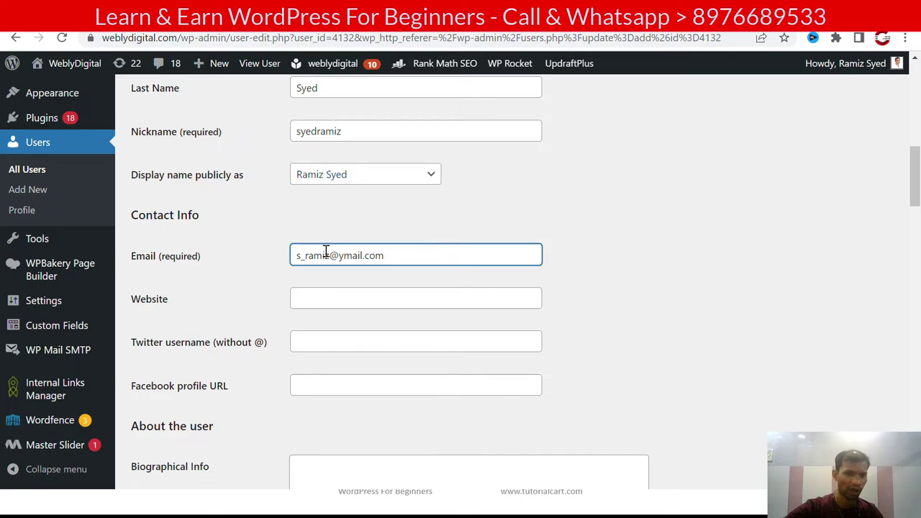
# Step: Scroll past Account Management and Rank Math author settings, then save with Update User
pyautogui.scroll(-1, 290, 259)
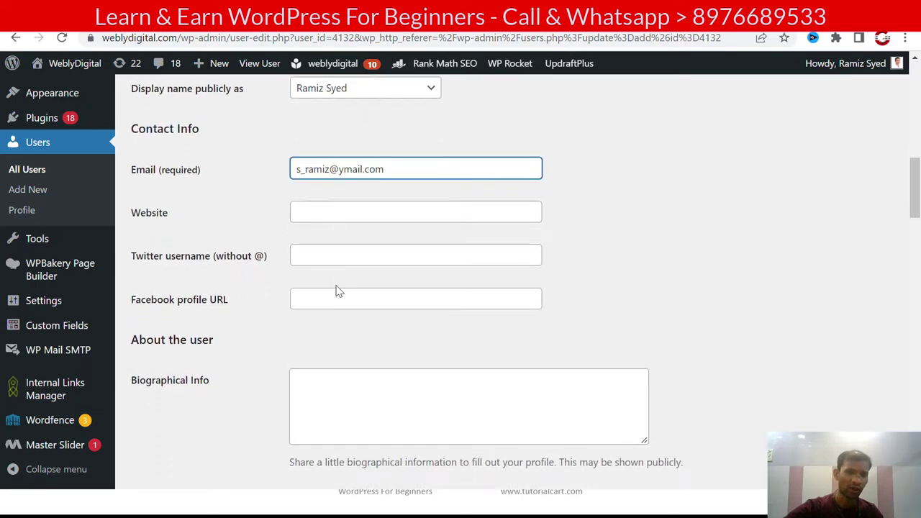
pyautogui.scroll(-2, 336, 305)
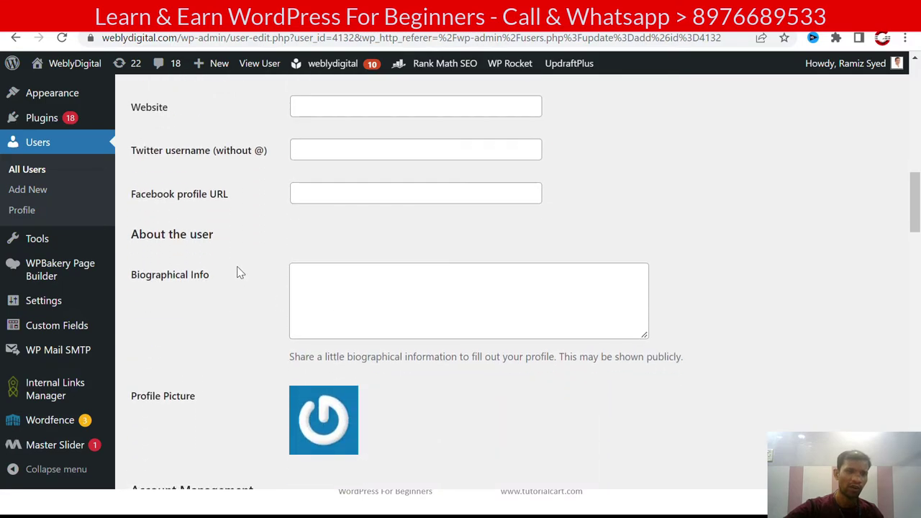
pyautogui.scroll(-1, 315, 285)
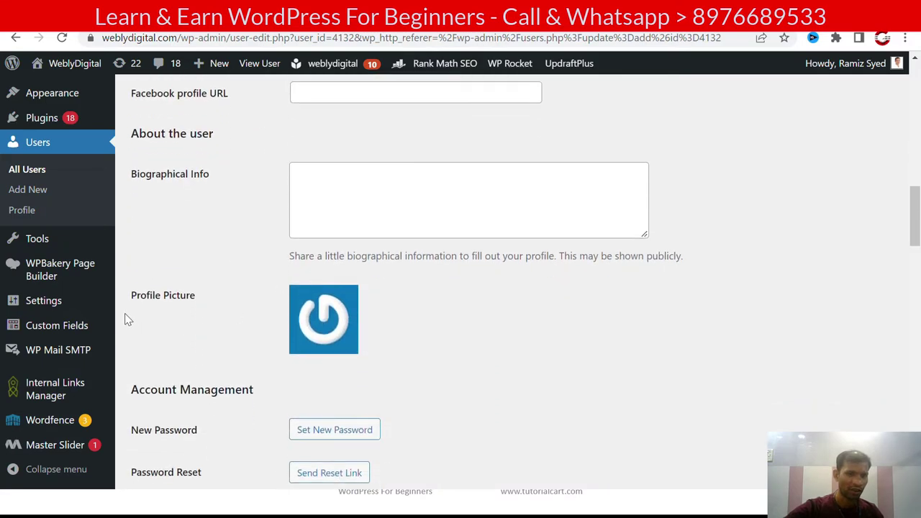
pyautogui.scroll(-1, 225, 307)
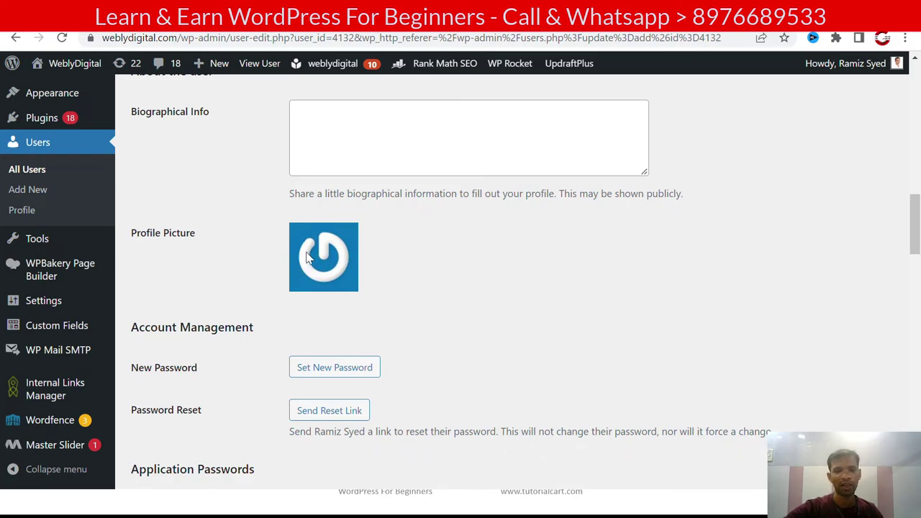
pyautogui.scroll(-3, 425, 275)
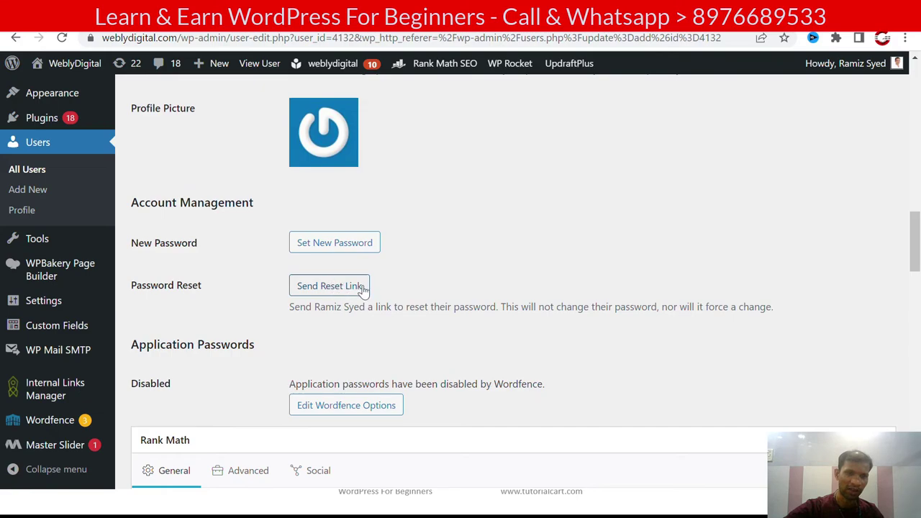
pyautogui.scroll(-1, 376, 287)
pyautogui.scroll(-1, 376, 287)
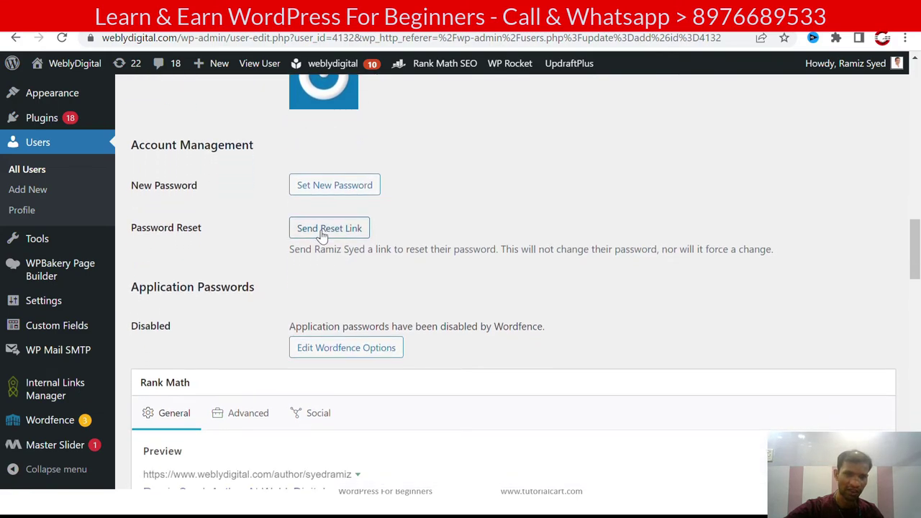
pyautogui.scroll(-1, 381, 242)
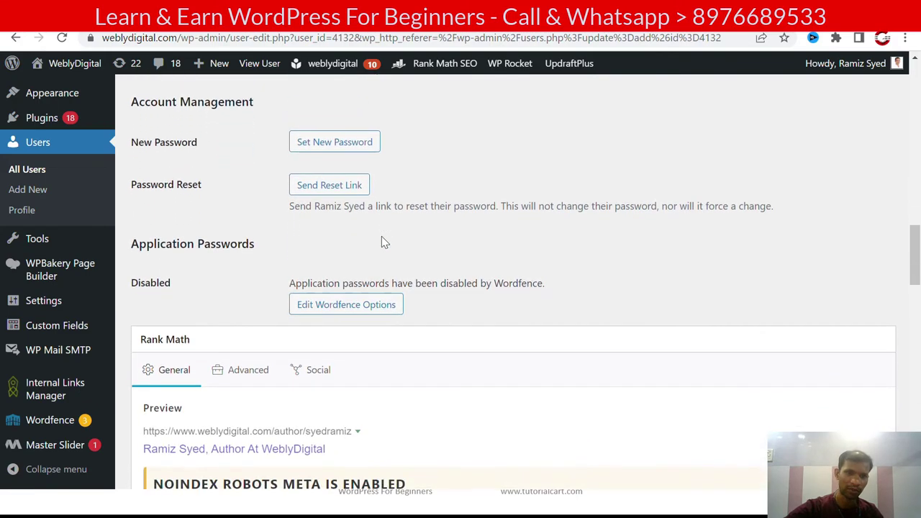
pyautogui.scroll(-10, 306, 219)
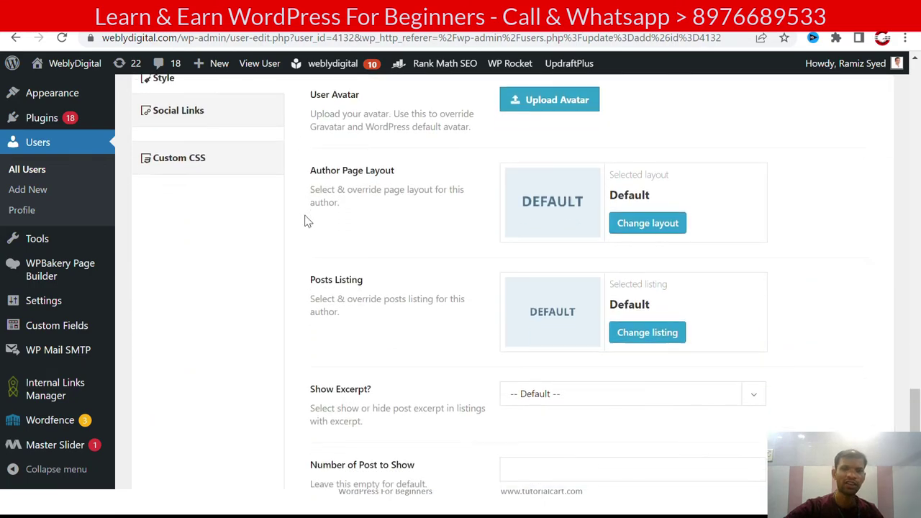
pyautogui.scroll(1, 306, 220)
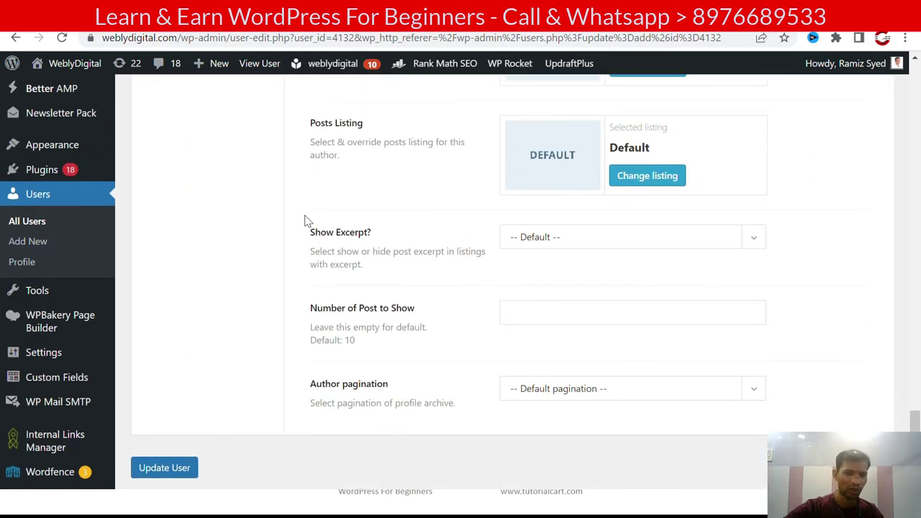
pyautogui.click(181, 474)
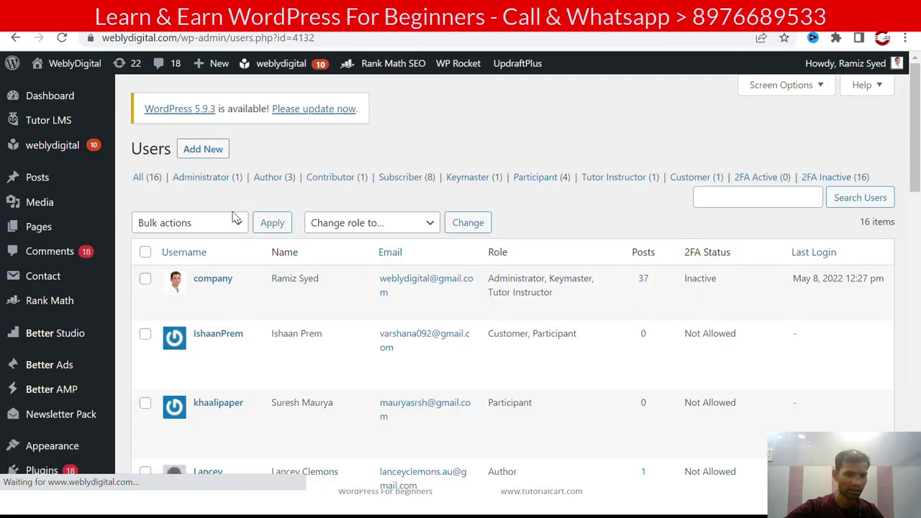
# Step: Scroll the 16-account All Users list down to the new Author's row
pyautogui.scroll(-1, 233, 216)
pyautogui.scroll(-6, 232, 216)
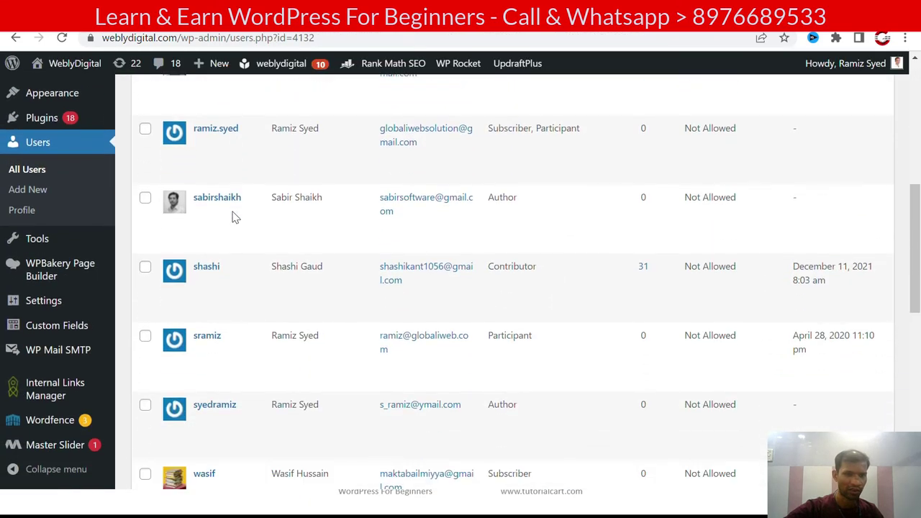
pyautogui.scroll(-2, 233, 215)
pyautogui.moveTo(213, 260)
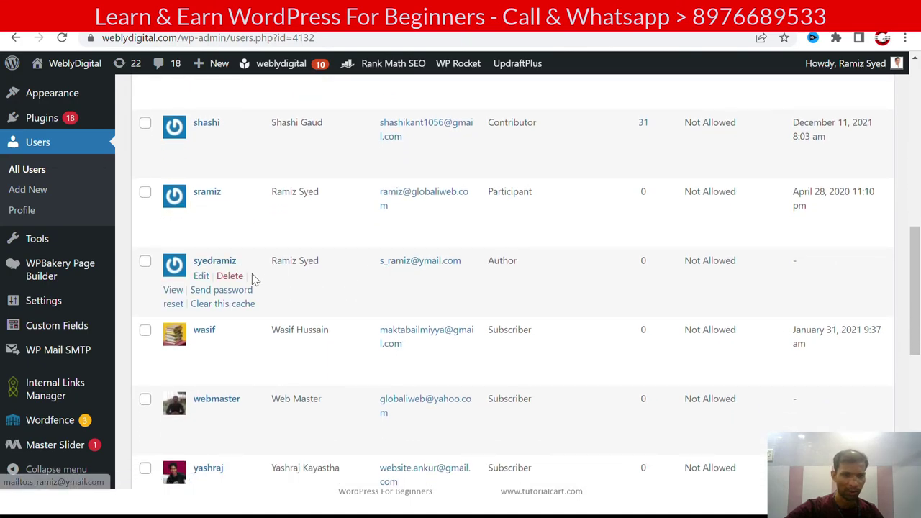
# Step: Delete the new Author account and confirm it on the Delete Users page
pyautogui.click(232, 277)
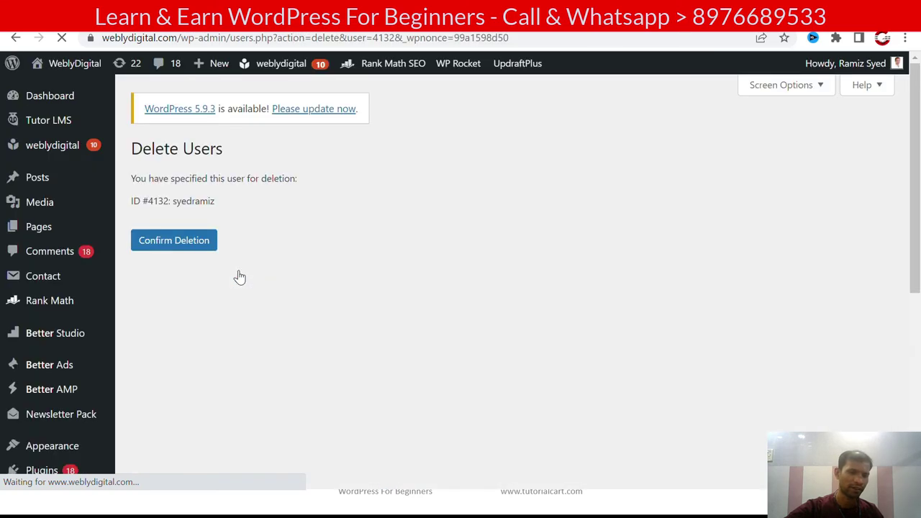
pyautogui.click(171, 248)
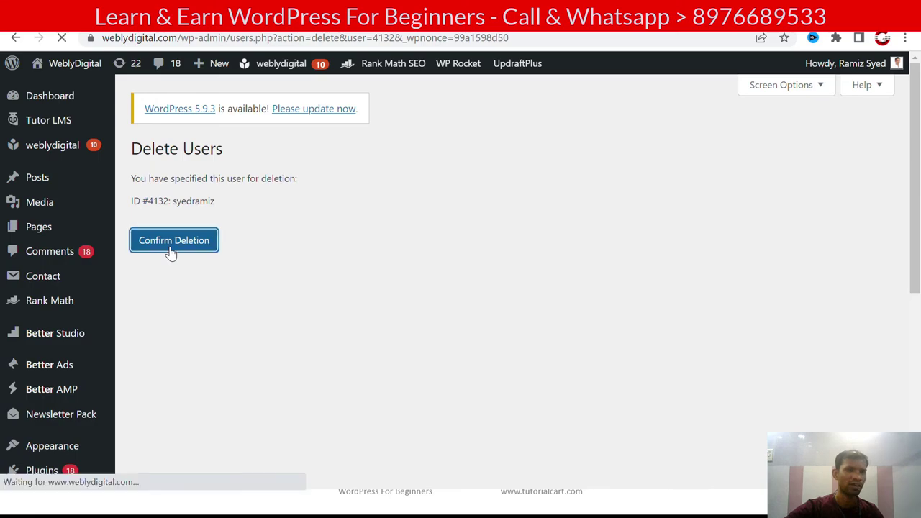